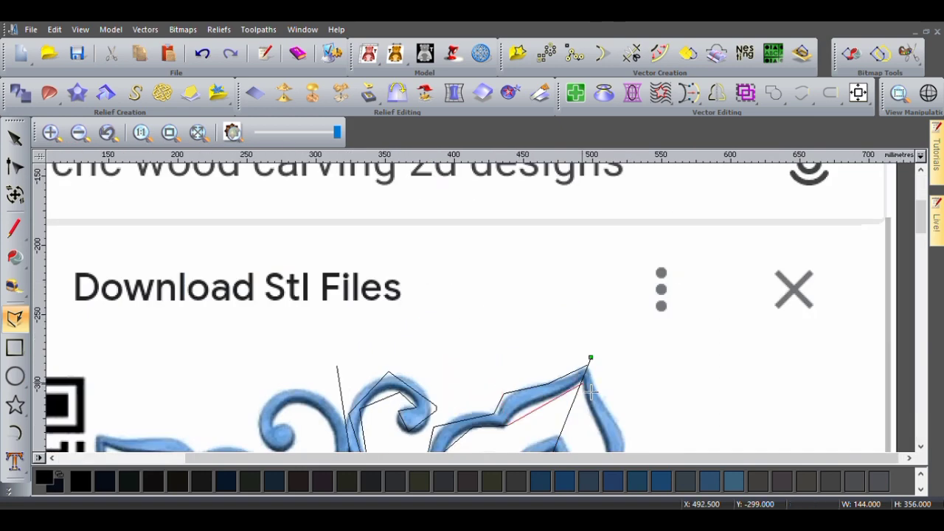
- Finish the polyline outline and curve the petal's outer edge from its notch down to the base to follow the artwork
{"action": "key", "text": "Escape"}
{"action": "key", "text": "n"}
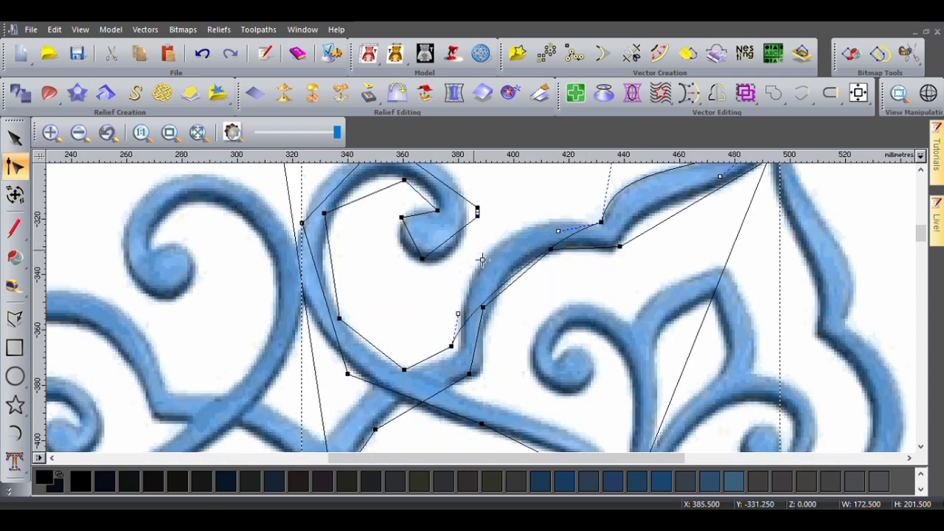
{"action": "left_click_drag", "start_coordinate": [483, 261], "coordinate": [461, 356]}
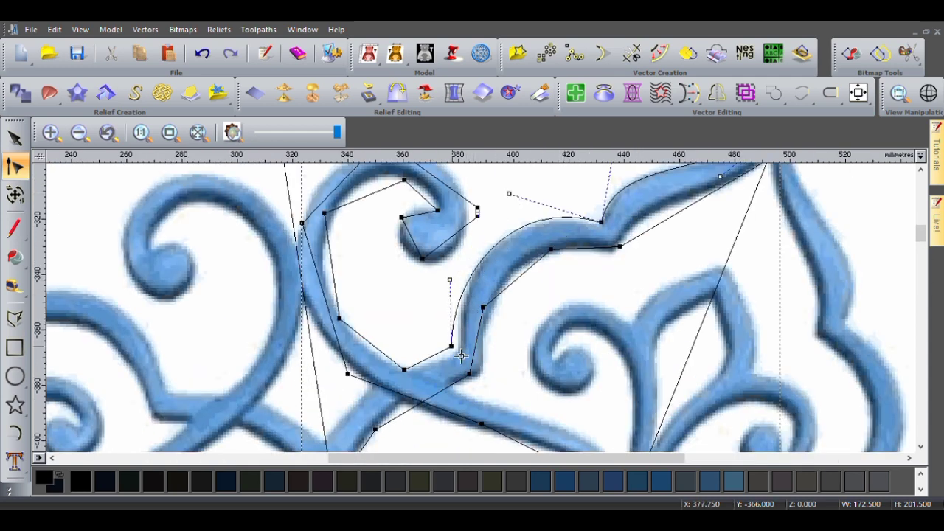
{"action": "left_click_drag", "start_coordinate": [450, 281], "coordinate": [443, 276]}
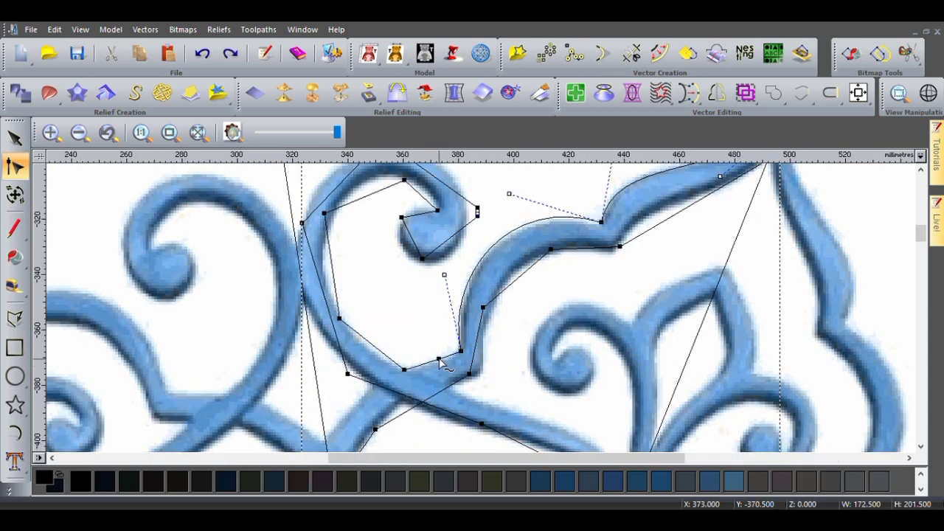
{"action": "scroll", "coordinate": [438, 362], "scroll_direction": "up", "scroll_amount": 2}
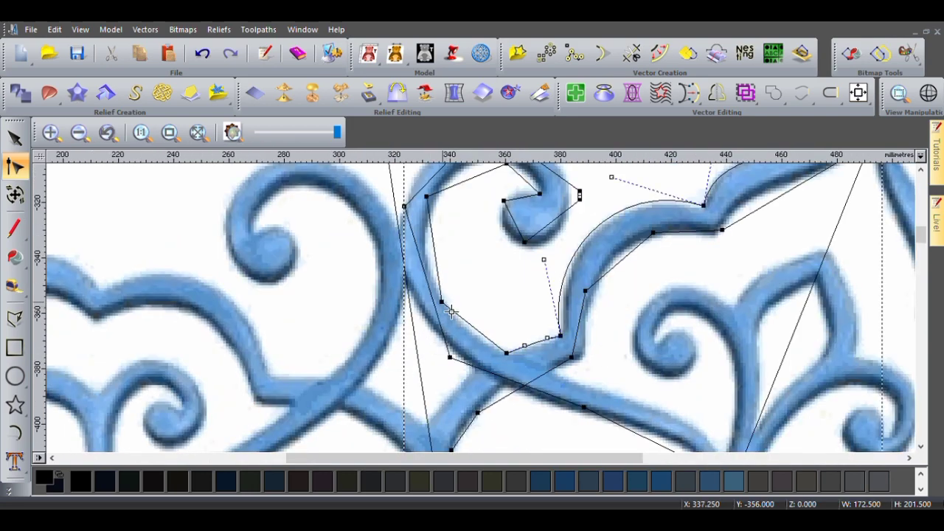
- Curve the inner edge of the upper scroll so the outline follows its inside contour
{"action": "left_click", "coordinate": [514, 173]}
{"action": "scroll", "coordinate": [507, 290], "scroll_direction": "down", "scroll_amount": 1}
{"action": "scroll", "coordinate": [472, 354], "scroll_direction": "up", "scroll_amount": 1}
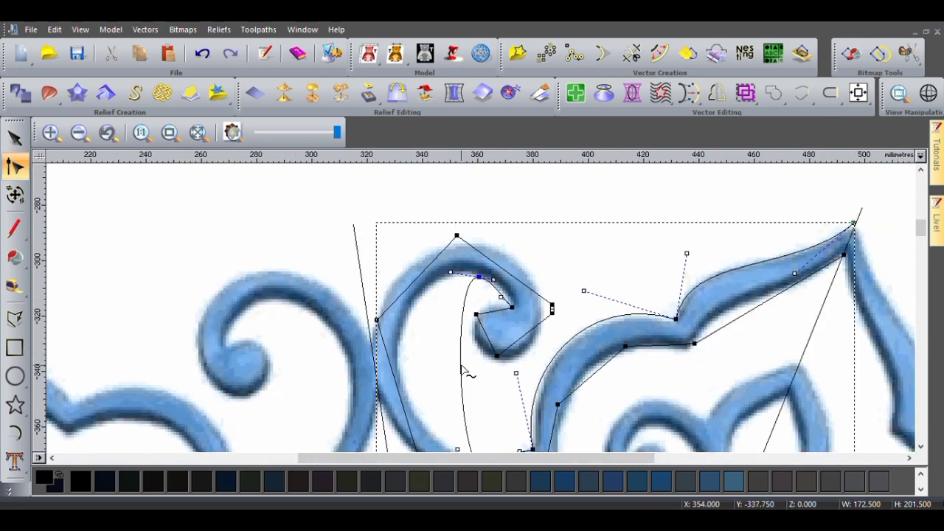
{"action": "scroll", "coordinate": [486, 291], "scroll_direction": "up", "scroll_amount": 1}
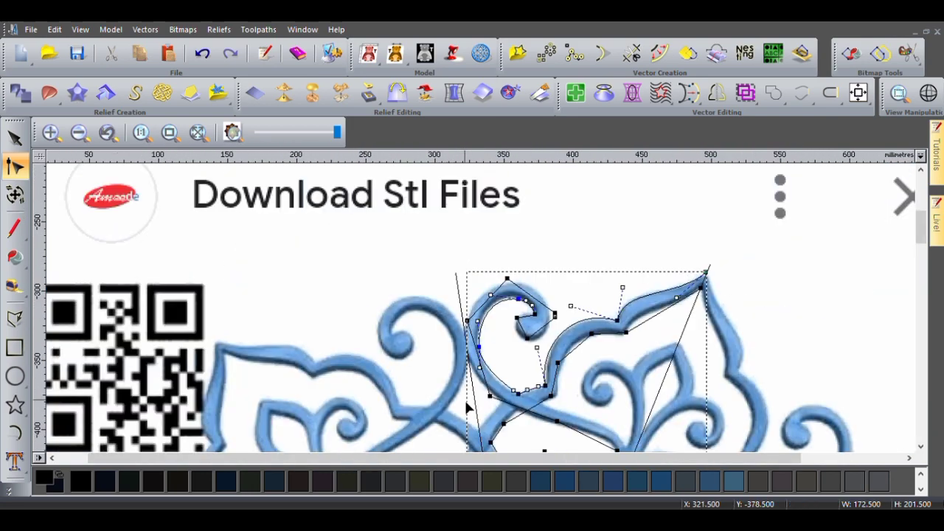
{"action": "scroll", "coordinate": [373, 399], "scroll_direction": "down", "scroll_amount": 1}
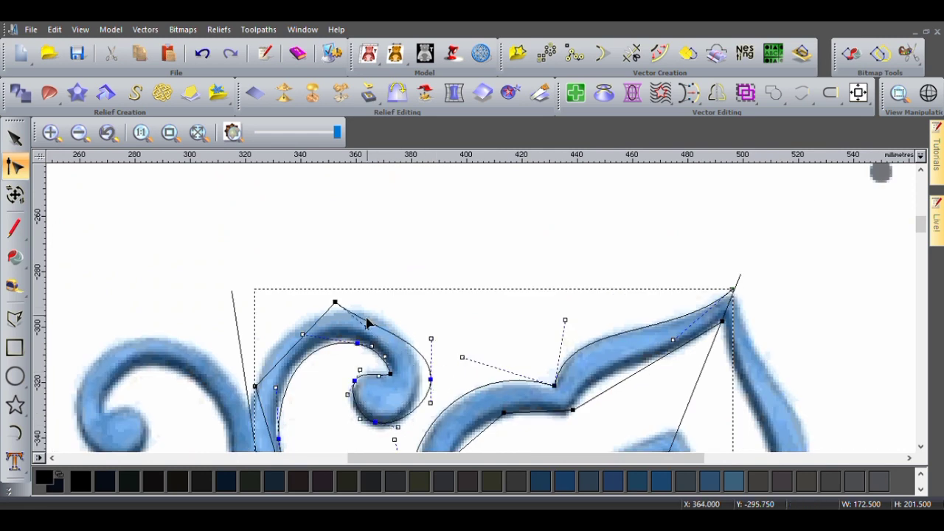
- Shape the curves around the upper scroll's curled end and adjust their handles to match the artwork
{"action": "scroll", "coordinate": [400, 303], "scroll_direction": "up", "scroll_amount": 1}
{"action": "left_click_drag", "start_coordinate": [420, 384], "coordinate": [406, 382]}
{"action": "left_click_drag", "start_coordinate": [439, 284], "coordinate": [382, 246]}
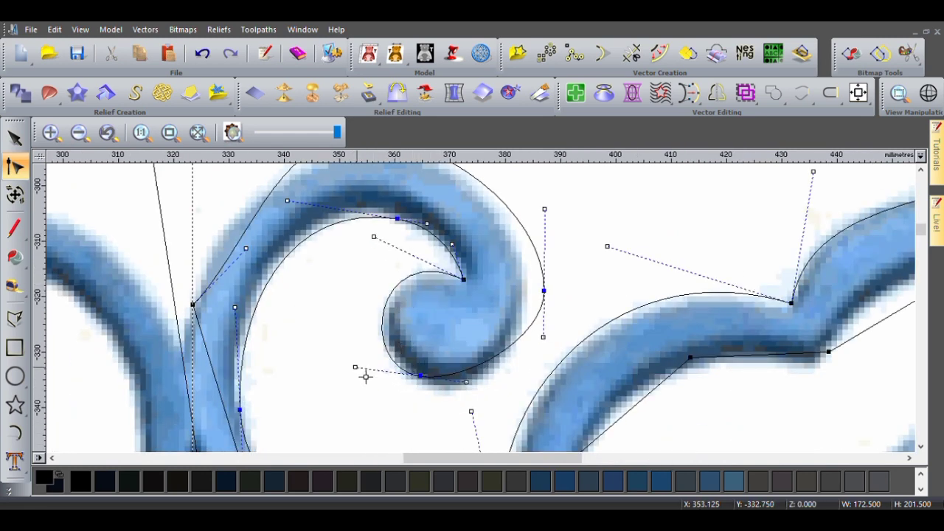
{"action": "left_click_drag", "start_coordinate": [552, 302], "coordinate": [532, 310]}
{"action": "left_click_drag", "start_coordinate": [430, 384], "coordinate": [437, 396]}
{"action": "scroll", "coordinate": [478, 291], "scroll_direction": "down", "scroll_amount": 2}
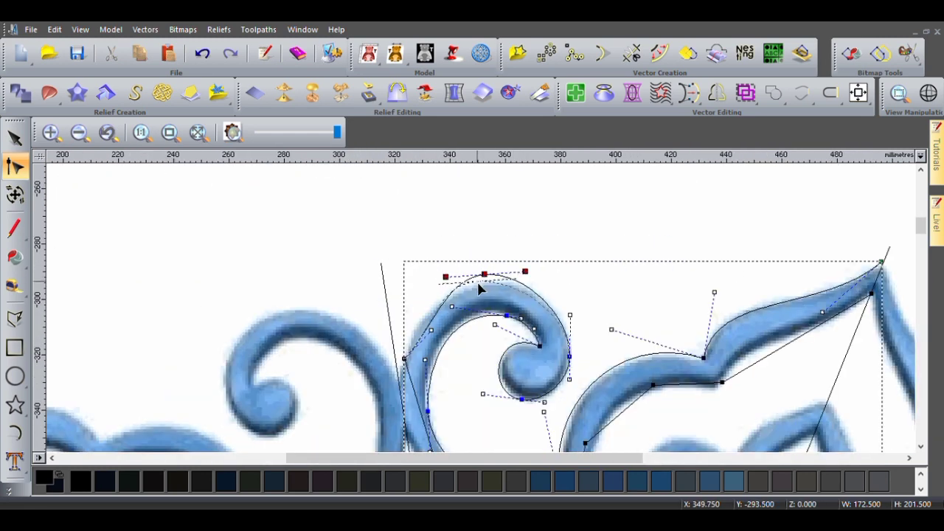
- Smooth the upper scroll's top and outer left edge down to the stem crossing
{"action": "scroll", "coordinate": [443, 282], "scroll_direction": "up", "scroll_amount": 2}
{"action": "scroll", "coordinate": [509, 355], "scroll_direction": "down", "scroll_amount": 1}
{"action": "scroll", "coordinate": [509, 356], "scroll_direction": "down", "scroll_amount": 2}
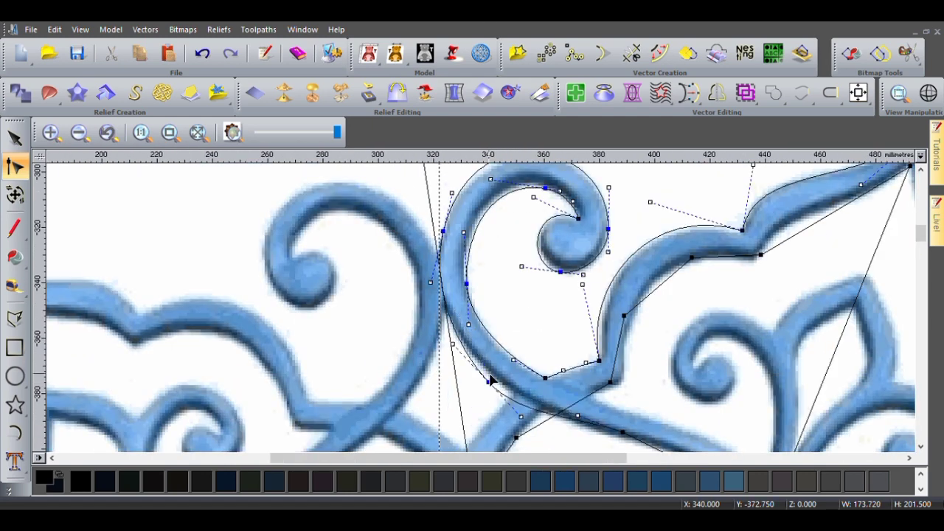
{"action": "scroll", "coordinate": [481, 242], "scroll_direction": "up", "scroll_amount": 2}
{"action": "left_click_drag", "start_coordinate": [514, 419], "coordinate": [394, 366]}
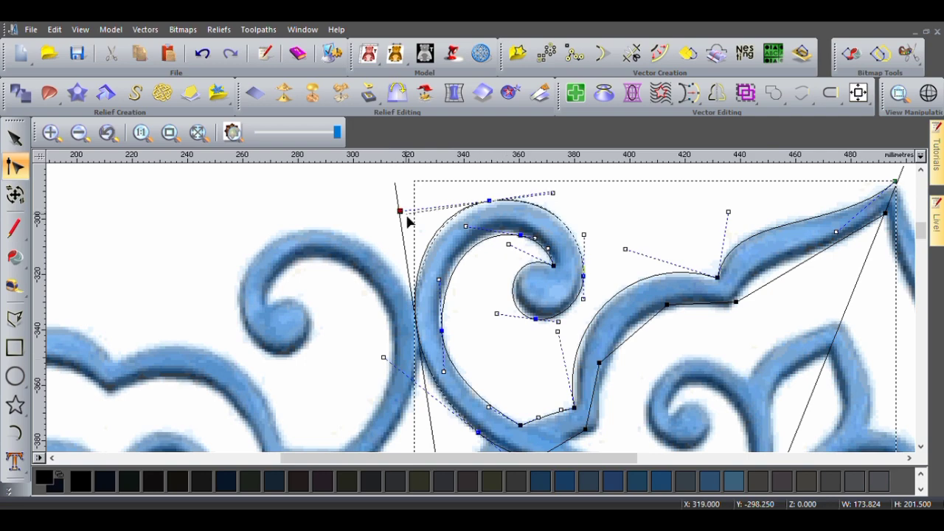
{"action": "scroll", "coordinate": [387, 365], "scroll_direction": "up", "scroll_amount": 1}
{"action": "scroll", "coordinate": [566, 345], "scroll_direction": "down", "scroll_amount": 1}
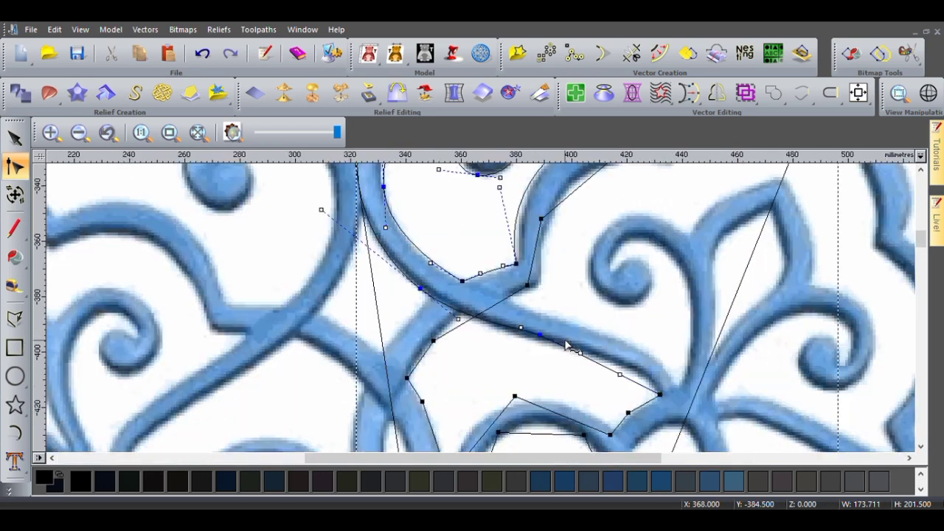
- Curve the crossing stem's lower edge, the branch junction and the top of the lower scroll
{"action": "scroll", "coordinate": [496, 354], "scroll_direction": "down", "scroll_amount": 2}
{"action": "scroll", "coordinate": [519, 280], "scroll_direction": "up", "scroll_amount": 3}
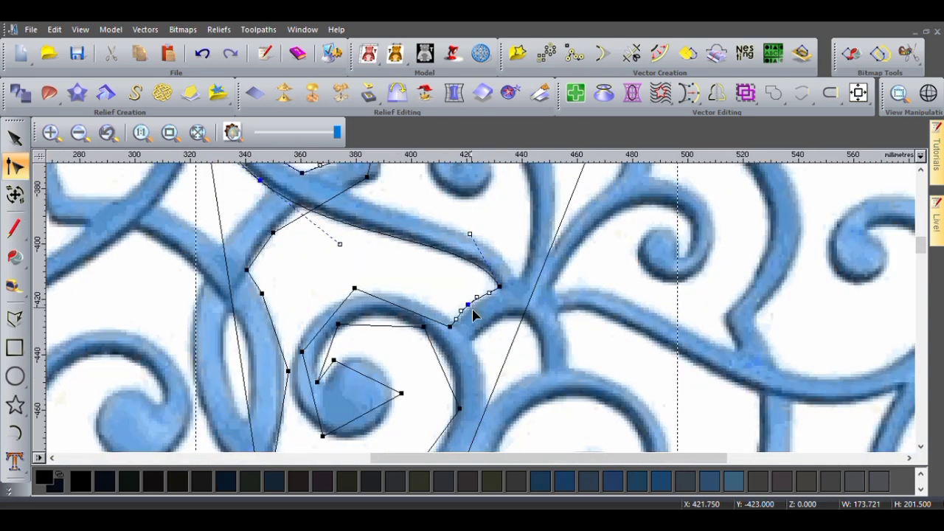
{"action": "scroll", "coordinate": [480, 287], "scroll_direction": "down", "scroll_amount": 1}
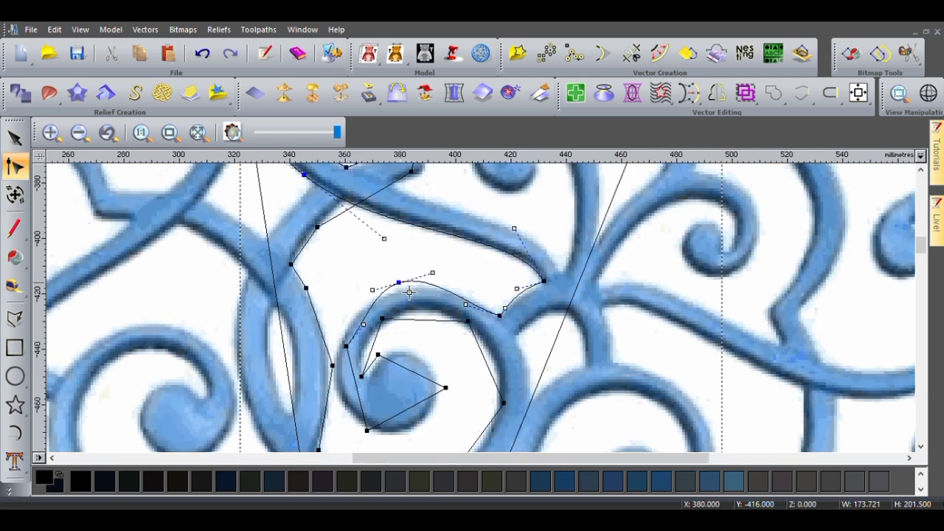
{"action": "scroll", "coordinate": [396, 341], "scroll_direction": "up", "scroll_amount": 1}
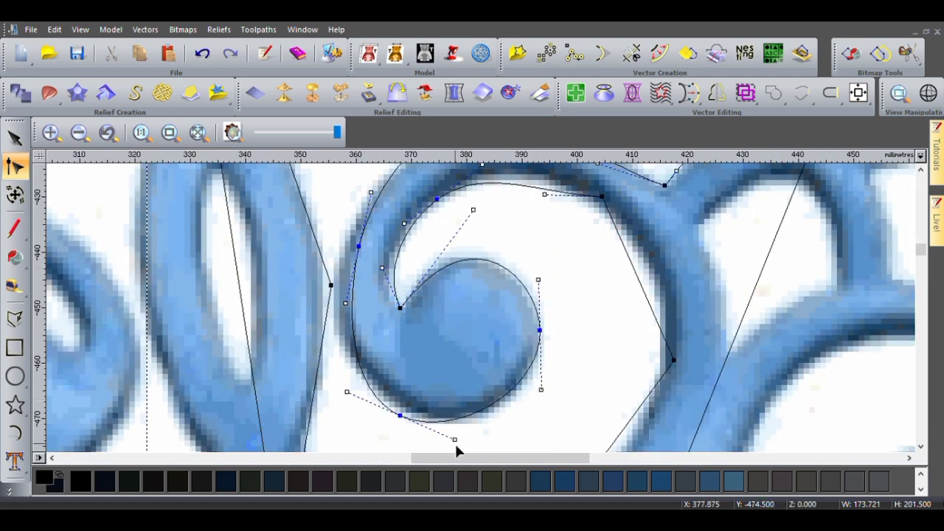
- Adjust the curve handles along the lower scroll's outer edge and around its round end to fit the artwork
{"action": "scroll", "coordinate": [516, 310], "scroll_direction": "down", "scroll_amount": 1}
{"action": "scroll", "coordinate": [458, 306], "scroll_direction": "up", "scroll_amount": 1}
{"action": "left_click", "coordinate": [436, 449]}
{"action": "left_click", "coordinate": [389, 394]}
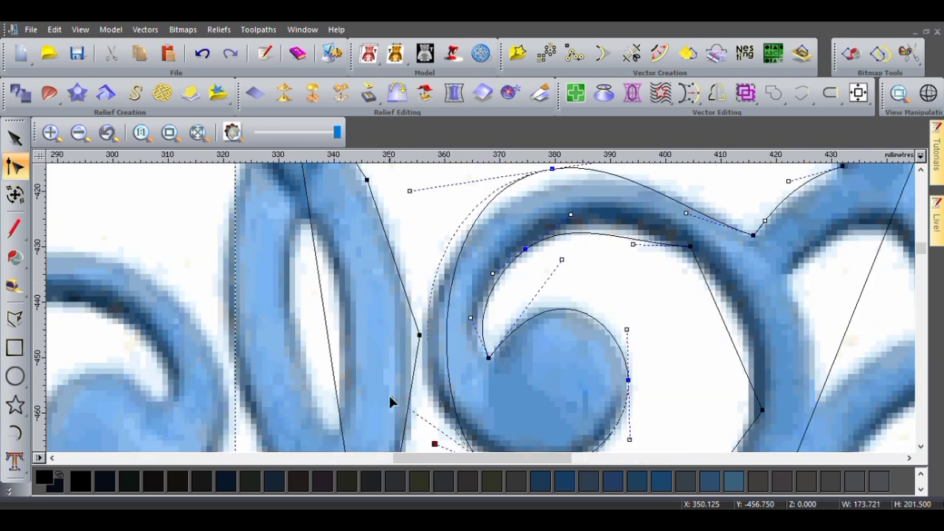
{"action": "scroll", "coordinate": [388, 394], "scroll_direction": "down", "scroll_amount": 1}
{"action": "scroll", "coordinate": [476, 349], "scroll_direction": "up", "scroll_amount": 1}
{"action": "scroll", "coordinate": [465, 343], "scroll_direction": "down", "scroll_amount": 1}
{"action": "scroll", "coordinate": [541, 203], "scroll_direction": "up", "scroll_amount": 1}
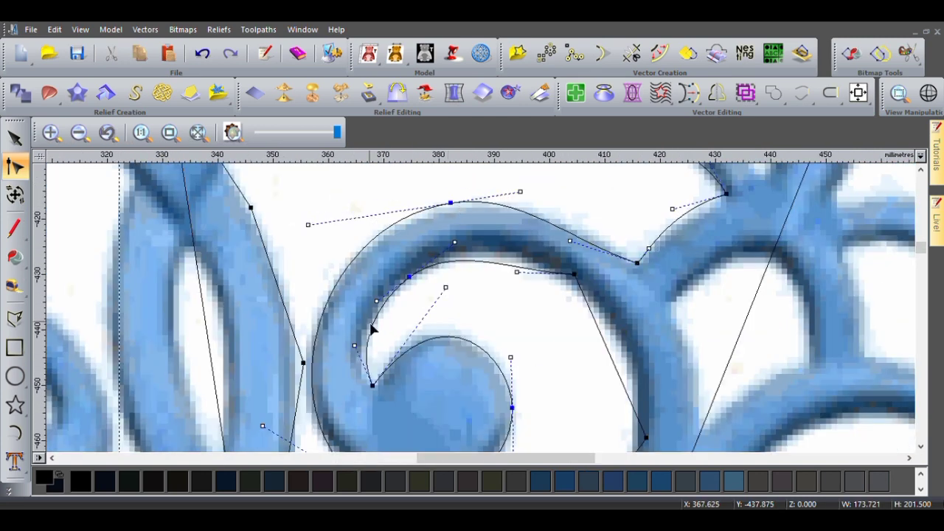
{"action": "left_click_drag", "start_coordinate": [257, 427], "coordinate": [250, 426]}
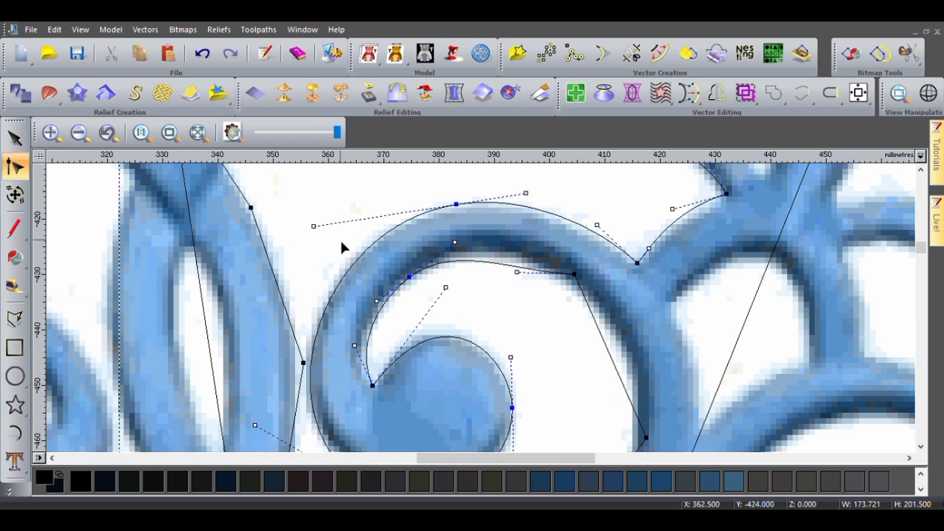
{"action": "scroll", "coordinate": [355, 294], "scroll_direction": "down", "scroll_amount": 1}
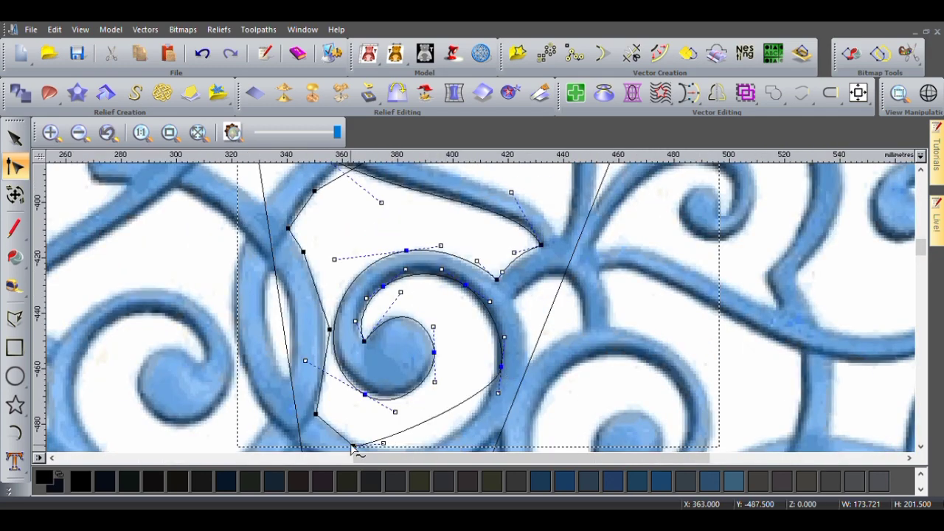
- Curve the lower scroll's large inner edge and bottom arc to match the artwork
{"action": "scroll", "coordinate": [509, 324], "scroll_direction": "up", "scroll_amount": 1}
{"action": "left_click", "coordinate": [295, 212]}
{"action": "middle_click_drag", "start_coordinate": [313, 205], "coordinate": [456, 267]}
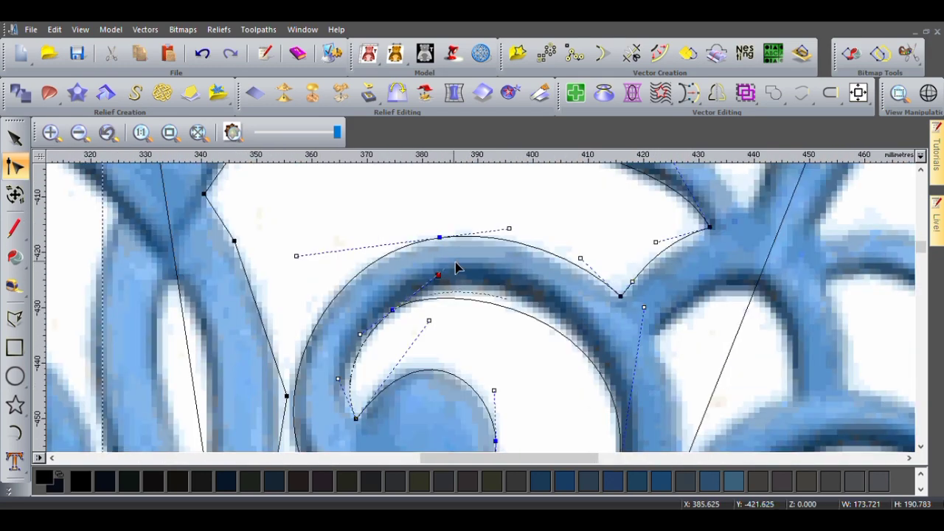
{"action": "scroll", "coordinate": [456, 267], "scroll_direction": "down", "scroll_amount": 1}
{"action": "left_click_drag", "start_coordinate": [608, 313], "coordinate": [605, 354]}
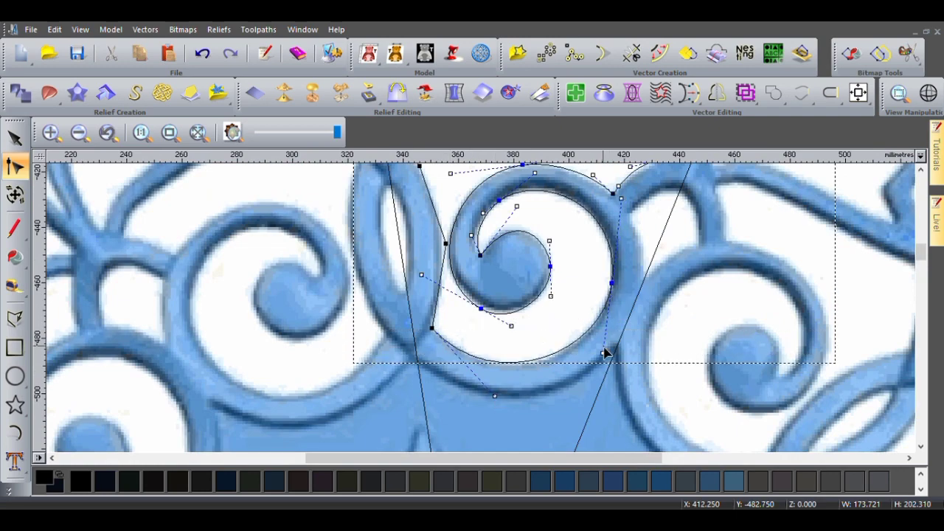
{"action": "middle_click_drag", "start_coordinate": [467, 312], "coordinate": [512, 379]}
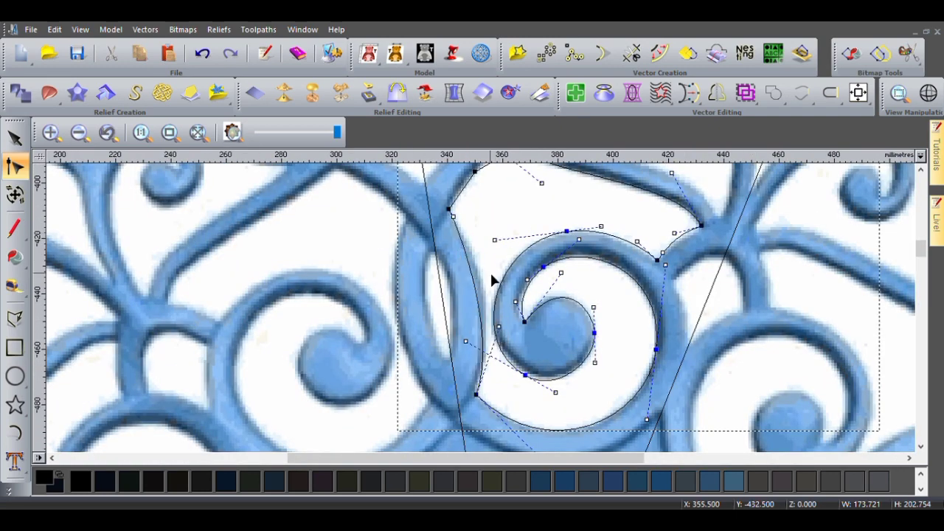
- Curve the interlaced strap's right edge beside the lower scroll and its segment crossing the stem toward the petal base
{"action": "scroll", "coordinate": [450, 247], "scroll_direction": "up", "scroll_amount": 1}
{"action": "scroll", "coordinate": [442, 243], "scroll_direction": "down", "scroll_amount": 1}
{"action": "scroll", "coordinate": [457, 266], "scroll_direction": "up", "scroll_amount": 1}
{"action": "scroll", "coordinate": [457, 278], "scroll_direction": "down", "scroll_amount": 1}
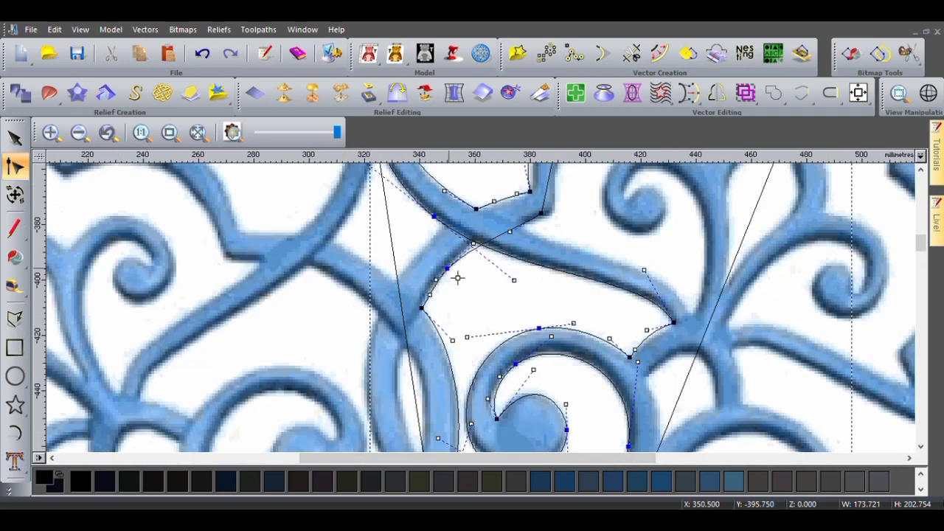
{"action": "scroll", "coordinate": [457, 277], "scroll_direction": "up", "scroll_amount": 1}
{"action": "scroll", "coordinate": [438, 383], "scroll_direction": "down", "scroll_amount": 1}
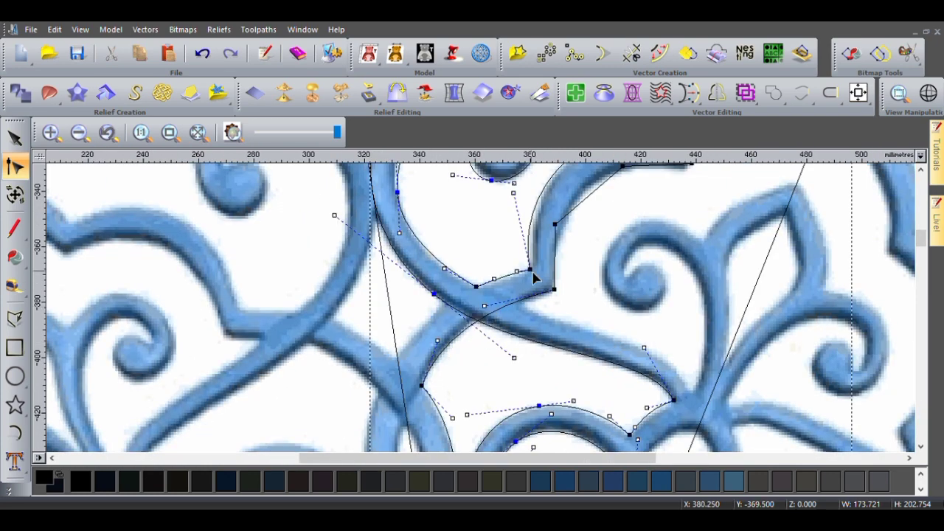
- Curve the petal's inner edge between its base and the notch
{"action": "scroll", "coordinate": [523, 273], "scroll_direction": "up", "scroll_amount": 1}
{"action": "scroll", "coordinate": [516, 284], "scroll_direction": "up", "scroll_amount": 1}
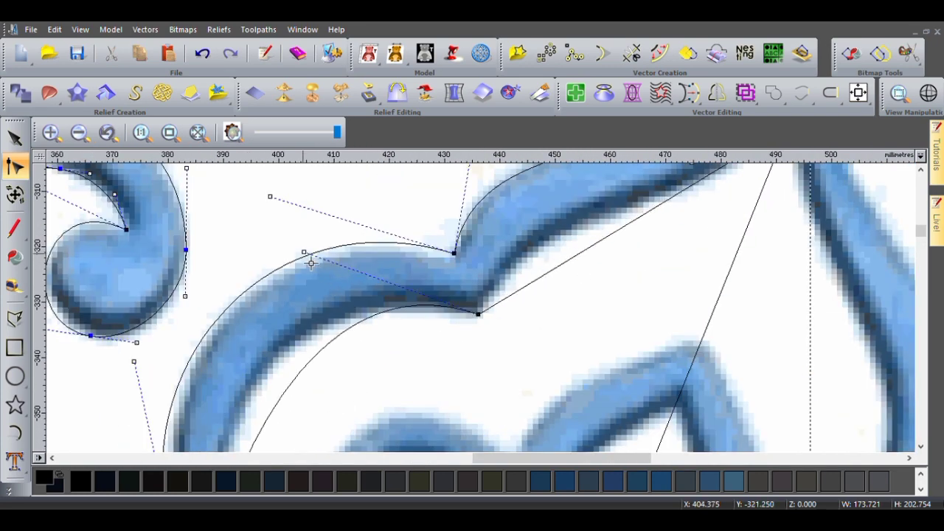
{"action": "scroll", "coordinate": [444, 407], "scroll_direction": "down", "scroll_amount": 2}
{"action": "scroll", "coordinate": [516, 301], "scroll_direction": "down", "scroll_amount": 1}
{"action": "scroll", "coordinate": [557, 303], "scroll_direction": "up", "scroll_amount": 1}
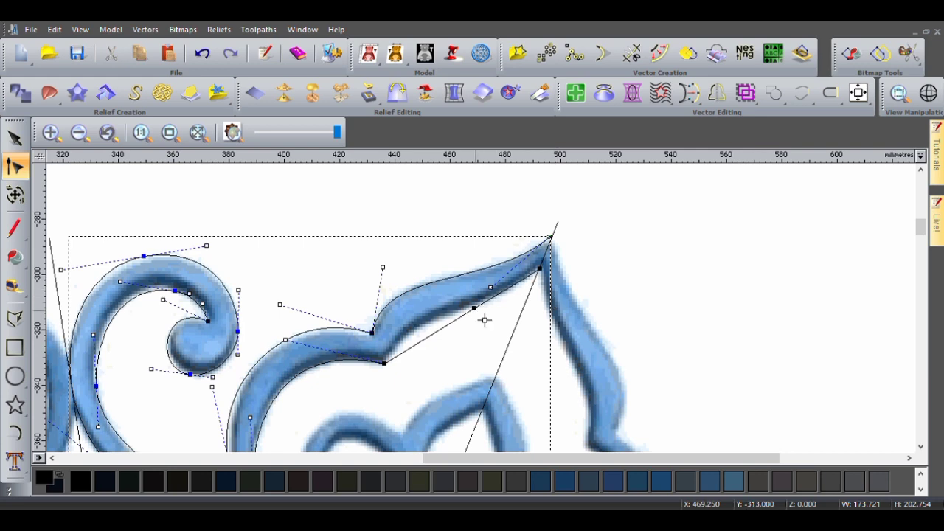
- Curve the petal's inner edge from the notch to the pointed tip and refine the handles
{"action": "scroll", "coordinate": [414, 345], "scroll_direction": "up", "scroll_amount": 2}
{"action": "key", "text": "d"}
{"action": "left_click_drag", "start_coordinate": [619, 209], "coordinate": [594, 271]}
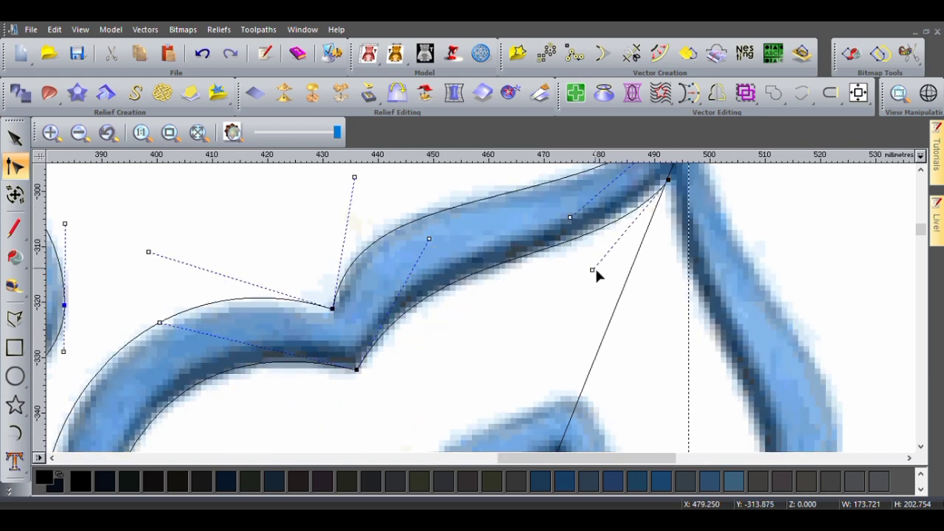
{"action": "scroll", "coordinate": [594, 271], "scroll_direction": "up", "scroll_amount": 2}
{"action": "mouse_move", "coordinate": [455, 221]}
{"action": "left_mouse_down"}
{"action": "mouse_move", "coordinate": [451, 235]}
{"action": "mouse_move", "coordinate": [463, 227]}
{"action": "left_mouse_up"}
{"action": "scroll", "coordinate": [452, 344], "scroll_direction": "down", "scroll_amount": 4}
{"action": "scroll", "coordinate": [457, 379], "scroll_direction": "up", "scroll_amount": 2}
{"action": "scroll", "coordinate": [457, 379], "scroll_direction": "down", "scroll_amount": 4}
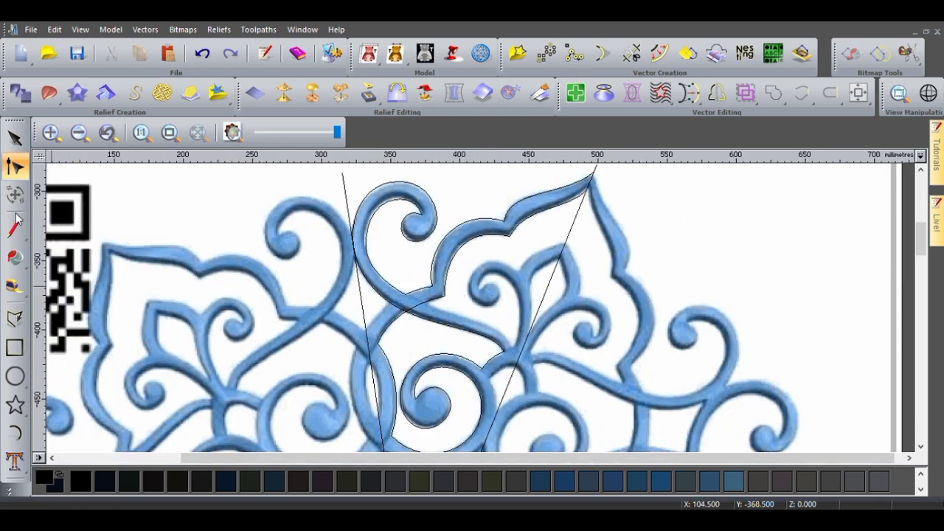
- Draw an arc about 17.75 by 21 mm along the outer left edge of the strap below the stem crossing
{"action": "left_click", "coordinate": [15, 319]}
{"action": "scroll", "coordinate": [427, 339], "scroll_direction": "up", "scroll_amount": 2}
{"action": "key", "text": "Escape"}
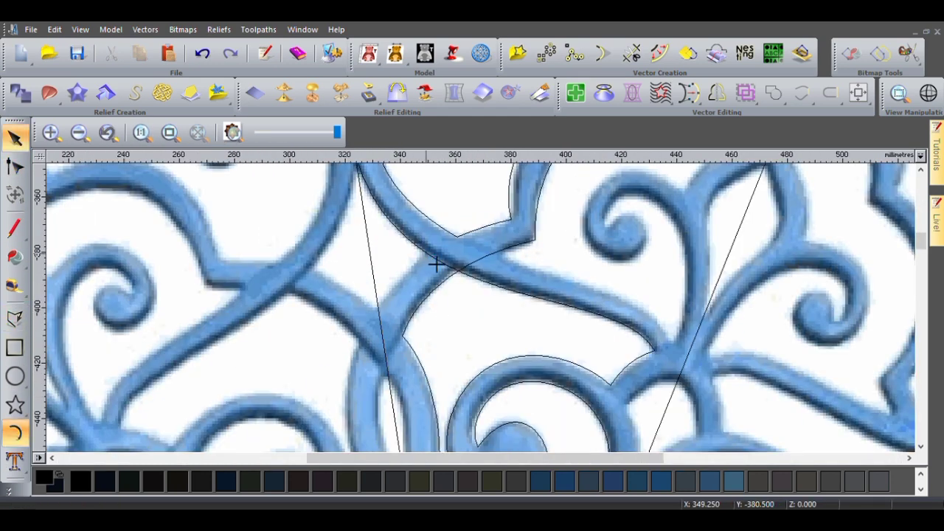
{"action": "left_click", "coordinate": [396, 305]}
{"action": "key", "text": "Escape"}
- Draw a polyline about 62.4 by 31.4 mm along the crossing stem's upper edge and start editing its nodes
{"action": "left_click", "coordinate": [15, 319]}
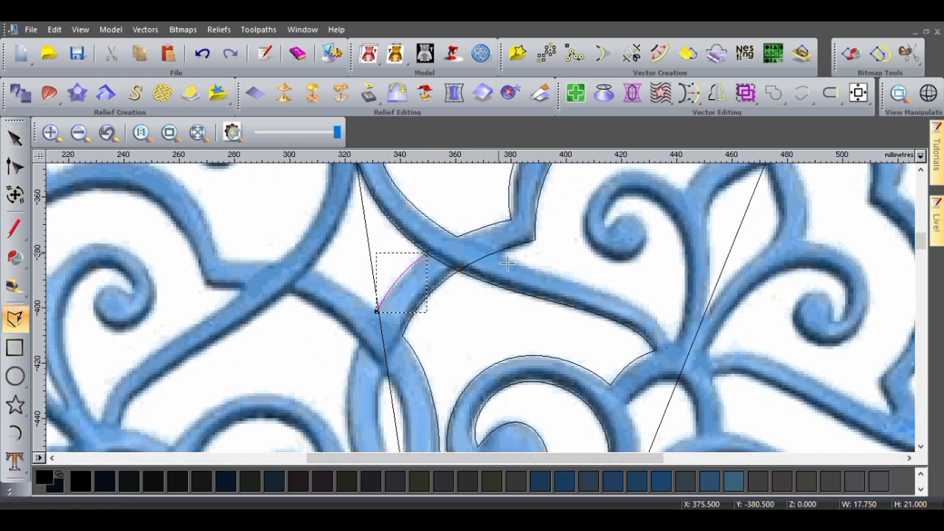
{"action": "left_click", "coordinate": [676, 351]}
{"action": "key", "text": "Escape"}
{"action": "scroll", "coordinate": [676, 351], "scroll_direction": "up", "scroll_amount": 2}
{"action": "key", "text": "n"}
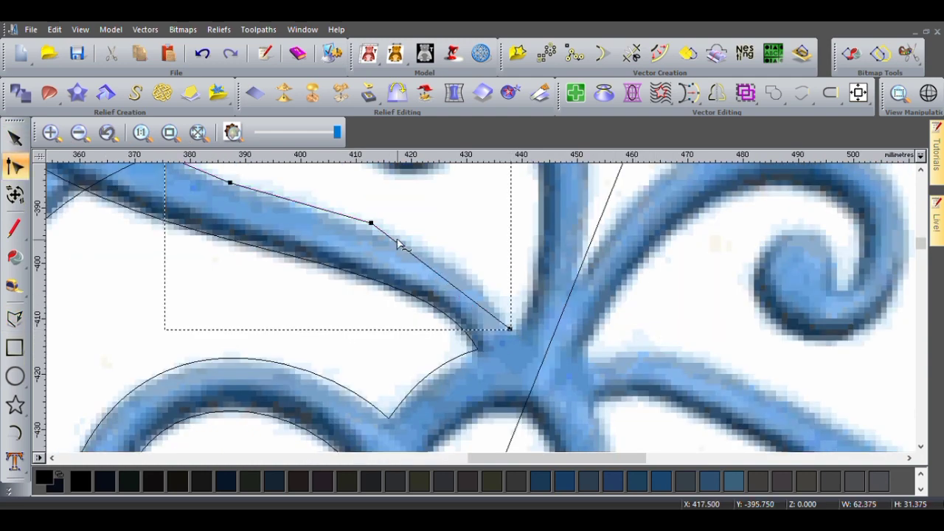
- Reshape the crossing stem's upper-edge polyline into a smooth curve that follows the artwork
{"action": "middle_click_drag", "start_coordinate": [368, 228], "coordinate": [464, 300]}
{"action": "scroll", "coordinate": [465, 301], "scroll_direction": "up", "scroll_amount": 2}
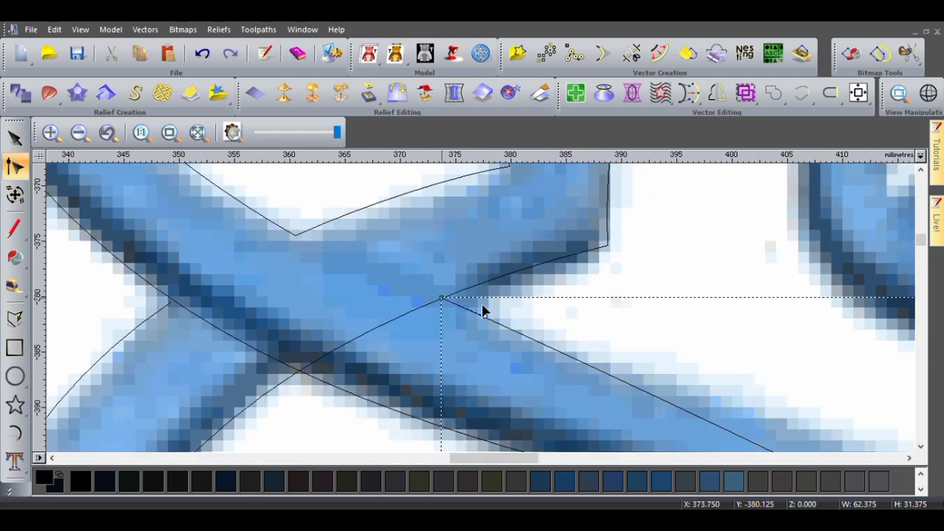
{"action": "scroll", "coordinate": [482, 310], "scroll_direction": "down", "scroll_amount": 2}
{"action": "left_click_drag", "start_coordinate": [501, 338], "coordinate": [492, 251]}
{"action": "scroll", "coordinate": [487, 251], "scroll_direction": "down", "scroll_amount": 3}
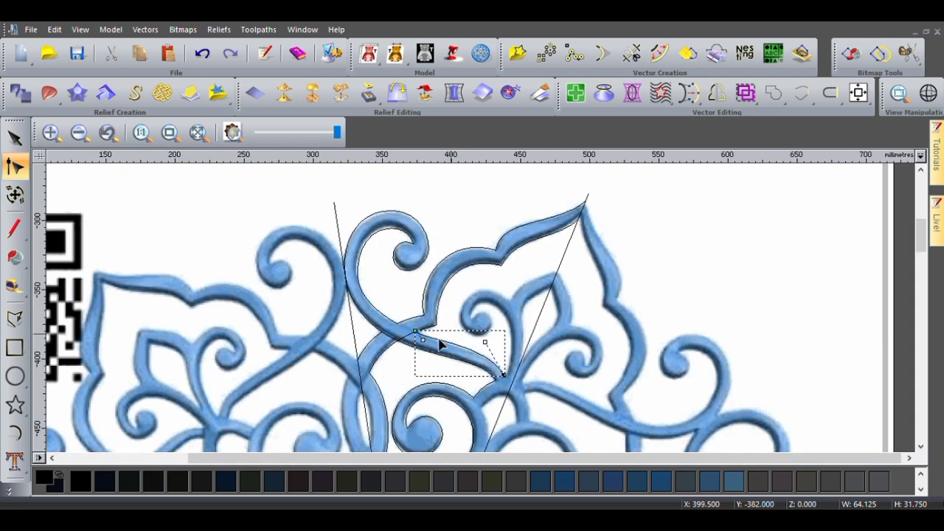
- Draw a polyline about 72.75 by 47.75 mm around the small curl and the neighbouring leaf inside the petal
{"action": "left_click", "coordinate": [15, 319]}
{"action": "scroll", "coordinate": [412, 282], "scroll_direction": "up", "scroll_amount": 2}
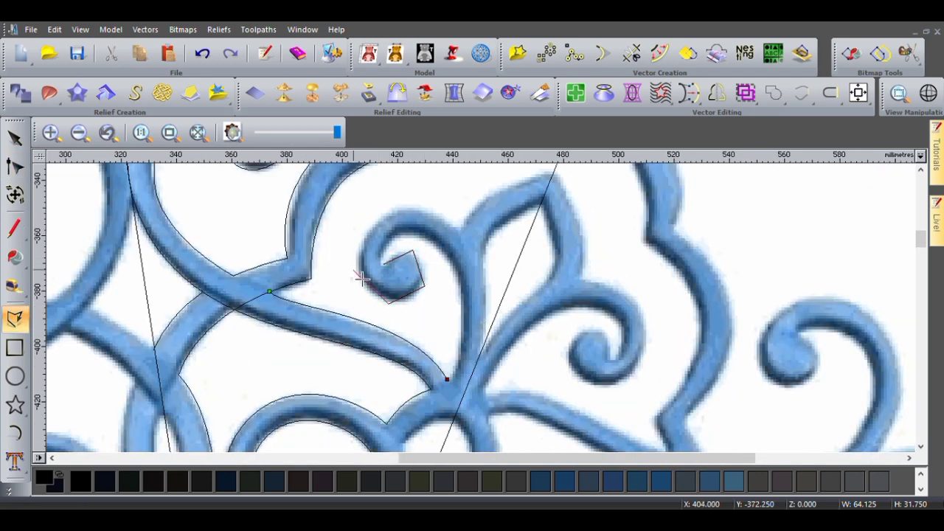
{"action": "key", "text": "Escape"}
{"action": "scroll", "coordinate": [546, 221], "scroll_direction": "up", "scroll_amount": 2}
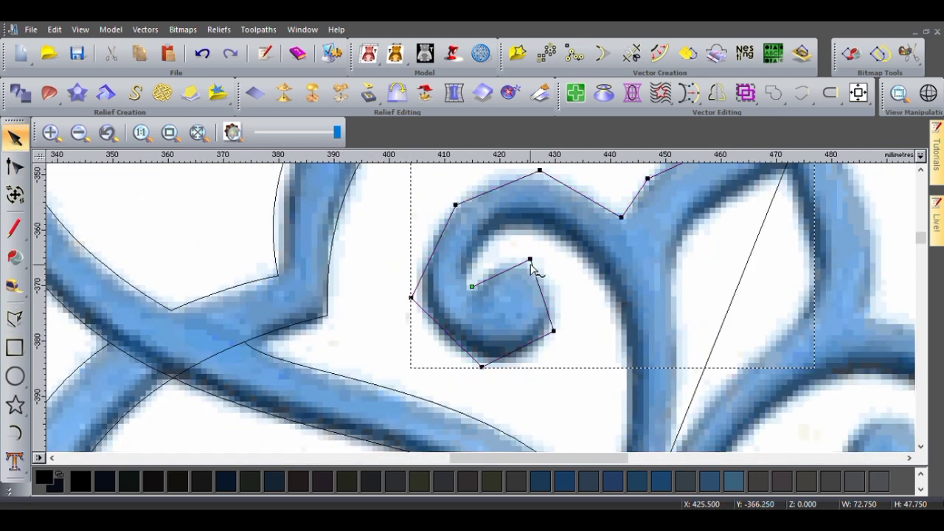
- Convert the curl-and-leaf polyline's segments into smooth curves and fit the small curl's tip and underside to the artwork
{"action": "key", "text": "n"}
{"action": "key", "text": "n"}
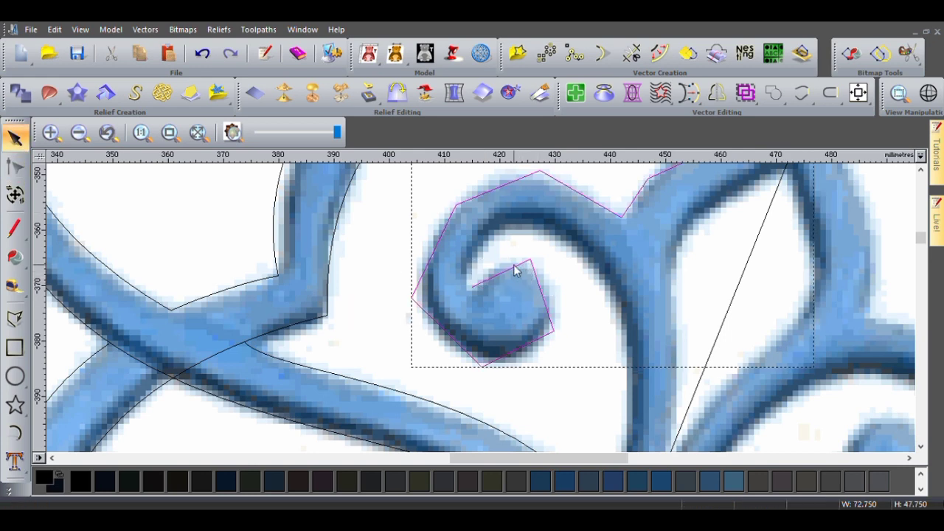
{"action": "key", "text": "n"}
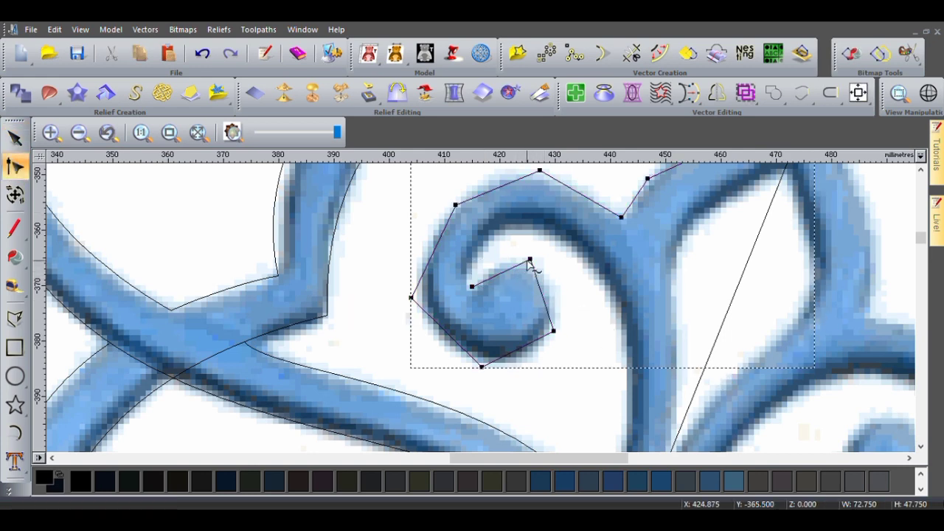
{"action": "key", "text": "b"}
{"action": "key", "text": "b"}
{"action": "key", "text": "b"}
{"action": "key", "text": "b"}
{"action": "key", "text": "b"}
{"action": "scroll", "coordinate": [457, 208], "scroll_direction": "up", "scroll_amount": 2}
{"action": "left_click_drag", "start_coordinate": [528, 261], "coordinate": [527, 221]}
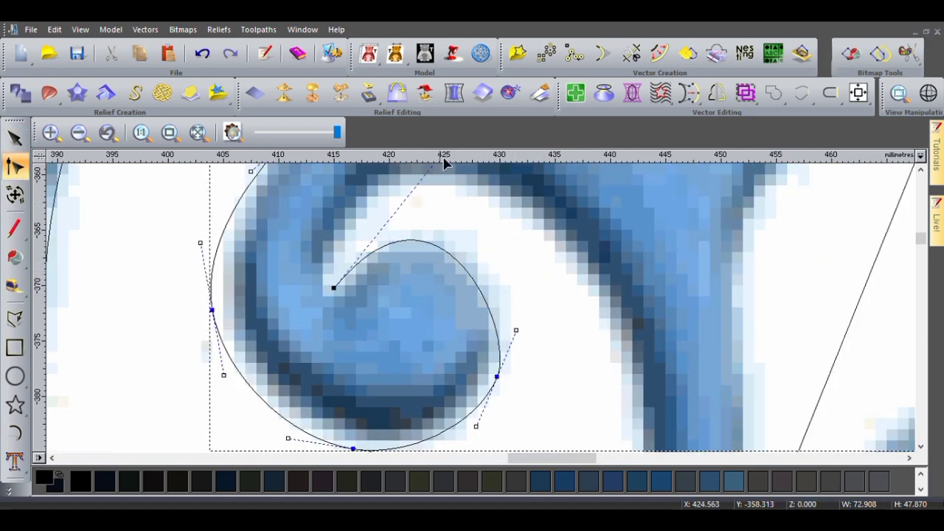
{"action": "left_click_drag", "start_coordinate": [558, 298], "coordinate": [561, 310]}
{"action": "left_click_drag", "start_coordinate": [354, 449], "coordinate": [359, 440]}
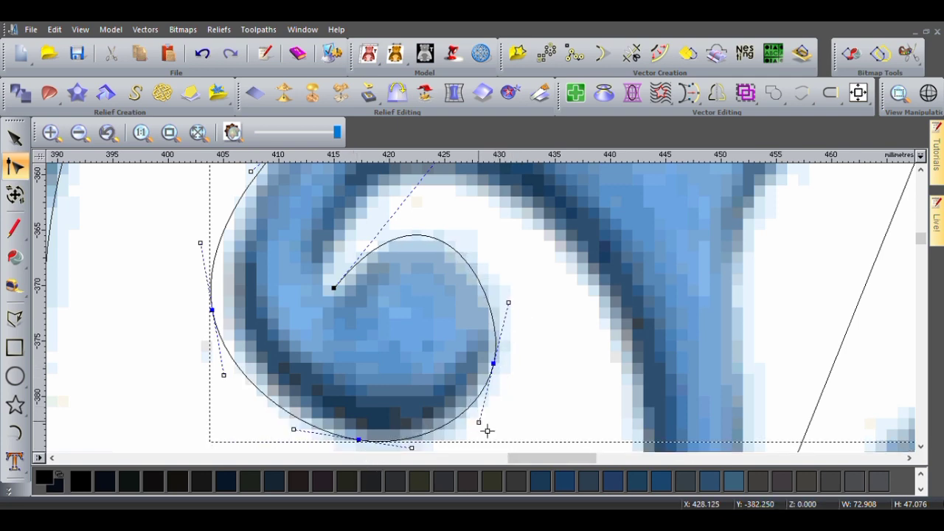
- Fit the curl's outer edge and the leaf's upper edge to the artwork, deleting the extra node beside their junction
{"action": "scroll", "coordinate": [486, 431], "scroll_direction": "down", "scroll_amount": 2}
{"action": "left_click_drag", "start_coordinate": [505, 344], "coordinate": [382, 384]}
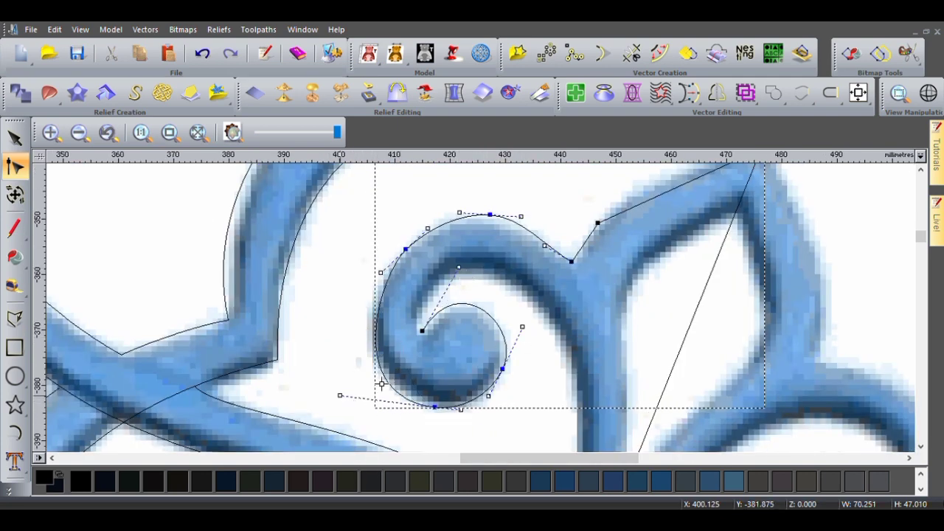
{"action": "left_click_drag", "start_coordinate": [459, 213], "coordinate": [341, 214]}
{"action": "scroll", "coordinate": [605, 177], "scroll_direction": "up", "scroll_amount": 1}
{"action": "scroll", "coordinate": [520, 291], "scroll_direction": "down", "scroll_amount": 1}
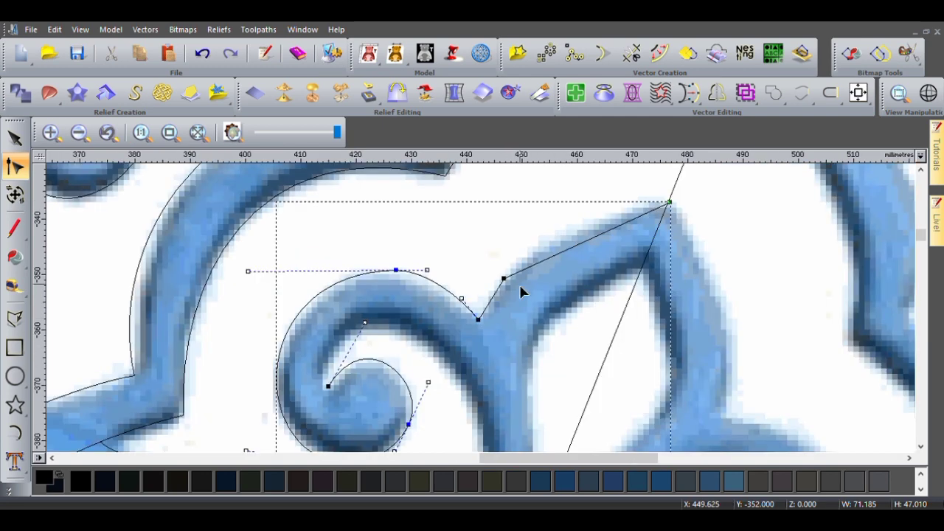
{"action": "left_click_drag", "start_coordinate": [539, 287], "coordinate": [548, 214]}
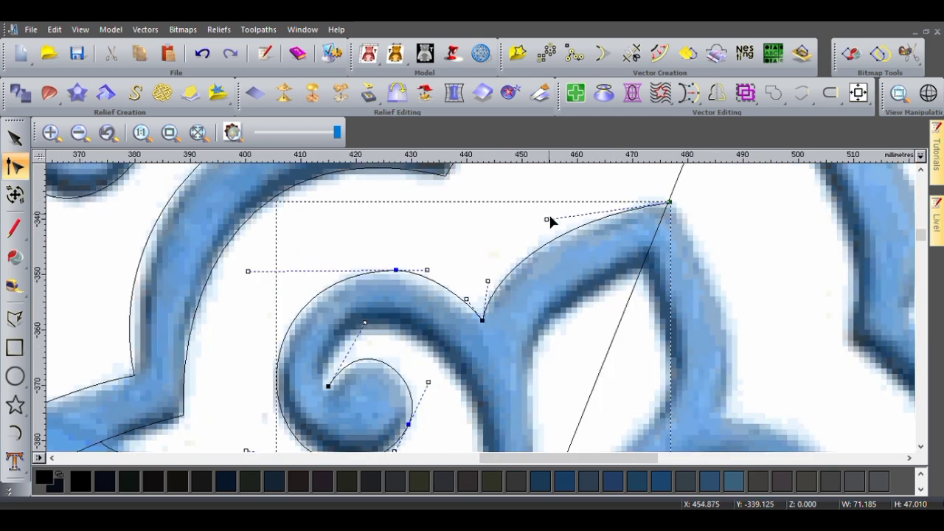
- Draw a polyline about 28 by 53 mm along the curl's inner edge and down the stem, shaping it into smooth curves
{"action": "scroll", "coordinate": [527, 359], "scroll_direction": "down", "scroll_amount": 3}
{"action": "scroll", "coordinate": [527, 359], "scroll_direction": "up", "scroll_amount": 2}
{"action": "left_click", "coordinate": [17, 318]}
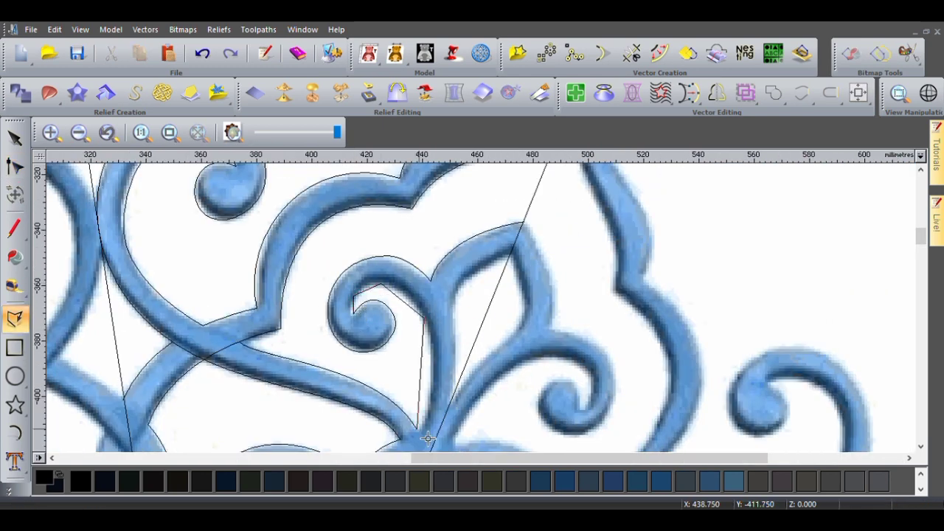
{"action": "key", "text": "n"}
{"action": "scroll", "coordinate": [413, 332], "scroll_direction": "up", "scroll_amount": 1}
{"action": "left_click_drag", "start_coordinate": [480, 305], "coordinate": [479, 345]}
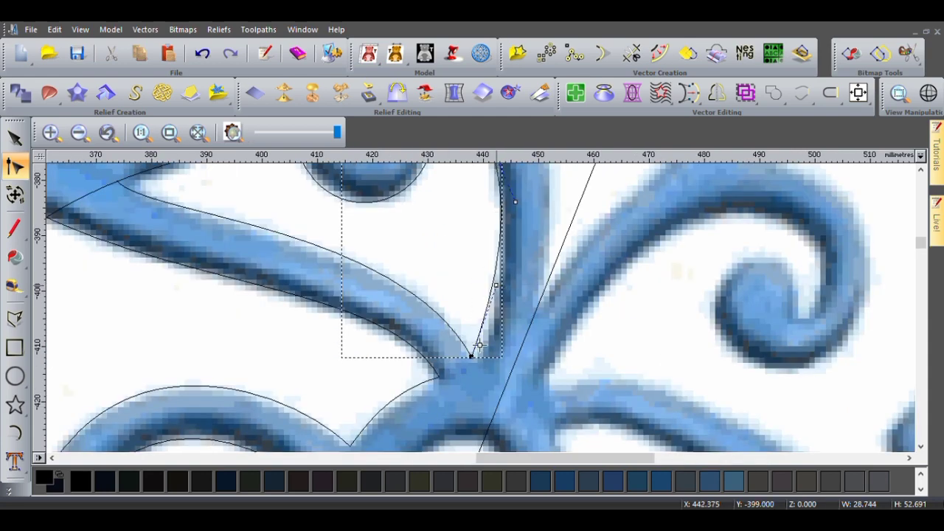
{"action": "scroll", "coordinate": [337, 246], "scroll_direction": "down", "scroll_amount": 1}
{"action": "scroll", "coordinate": [401, 359], "scroll_direction": "up", "scroll_amount": 2}
{"action": "middle_click_drag", "start_coordinate": [502, 249], "coordinate": [381, 302]}
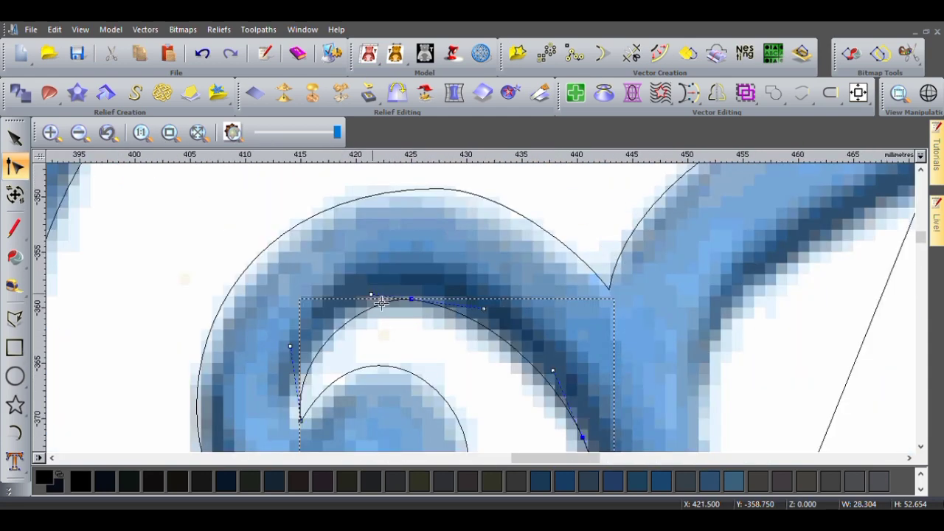
- Draw an arc about 5.7 by 23.25 mm along the large scroll's outer edge just below the stem junction
{"action": "scroll", "coordinate": [548, 369], "scroll_direction": "down", "scroll_amount": 1}
{"action": "scroll", "coordinate": [522, 305], "scroll_direction": "down", "scroll_amount": 1}
{"action": "scroll", "coordinate": [523, 305], "scroll_direction": "up", "scroll_amount": 1}
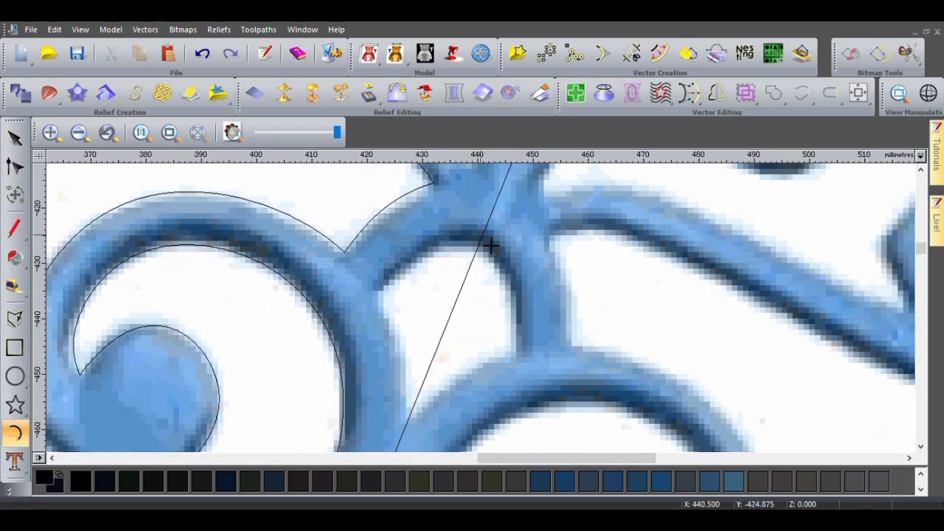
- Draw connected arcs about 21.5 by 53 mm along the leaf opening's left edge, from its tip down to the stem junction
{"action": "scroll", "coordinate": [415, 432], "scroll_direction": "down", "scroll_amount": 1}
{"action": "scroll", "coordinate": [482, 320], "scroll_direction": "up", "scroll_amount": 1}
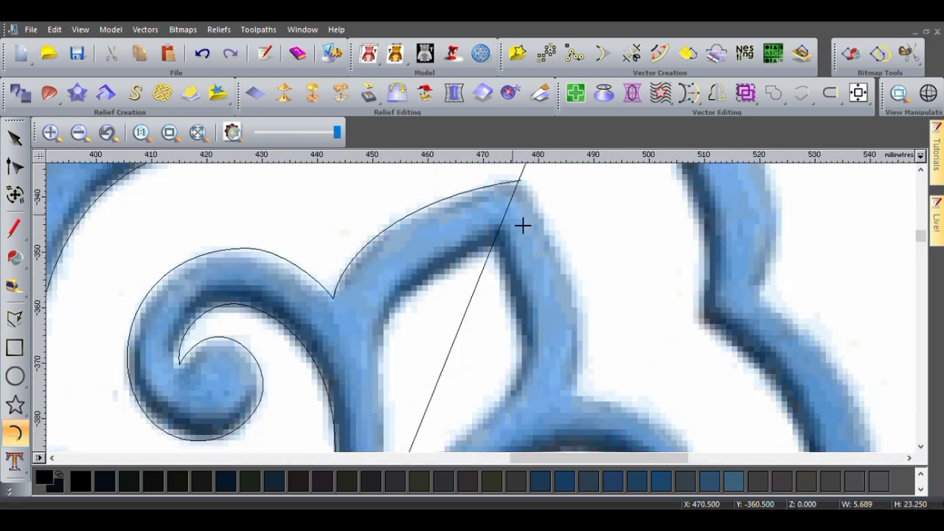
{"action": "scroll", "coordinate": [396, 358], "scroll_direction": "down", "scroll_amount": 1}
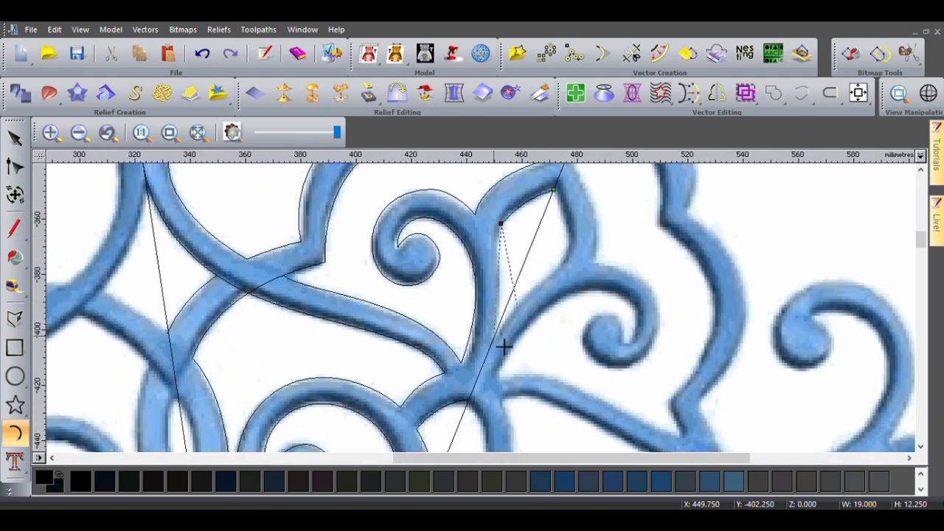
{"action": "key", "text": "Escape"}
- Reshape the leaf opening's left edge into a smooth curve that follows the artwork down to the guide line
{"action": "key", "text": "n"}
{"action": "scroll", "coordinate": [511, 246], "scroll_direction": "up", "scroll_amount": 1}
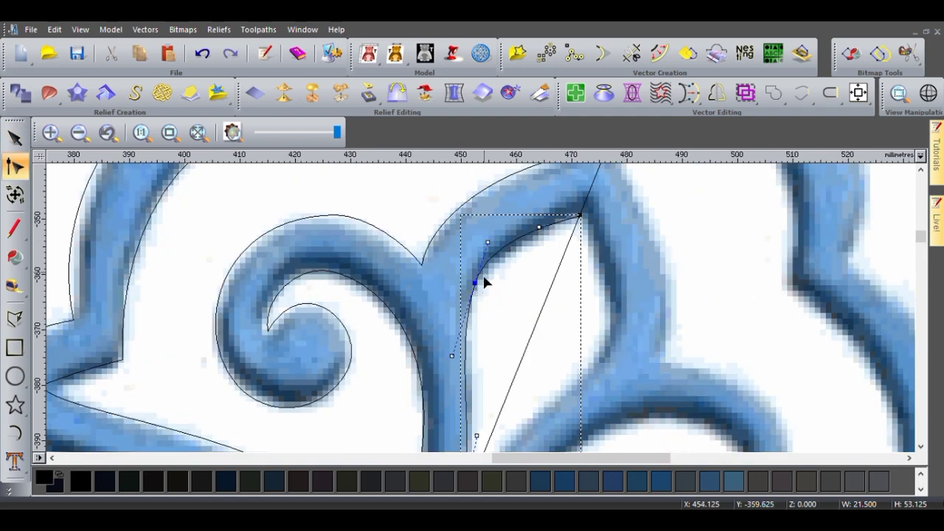
{"action": "scroll", "coordinate": [457, 288], "scroll_direction": "down", "scroll_amount": 1}
{"action": "scroll", "coordinate": [516, 312], "scroll_direction": "up", "scroll_amount": 1}
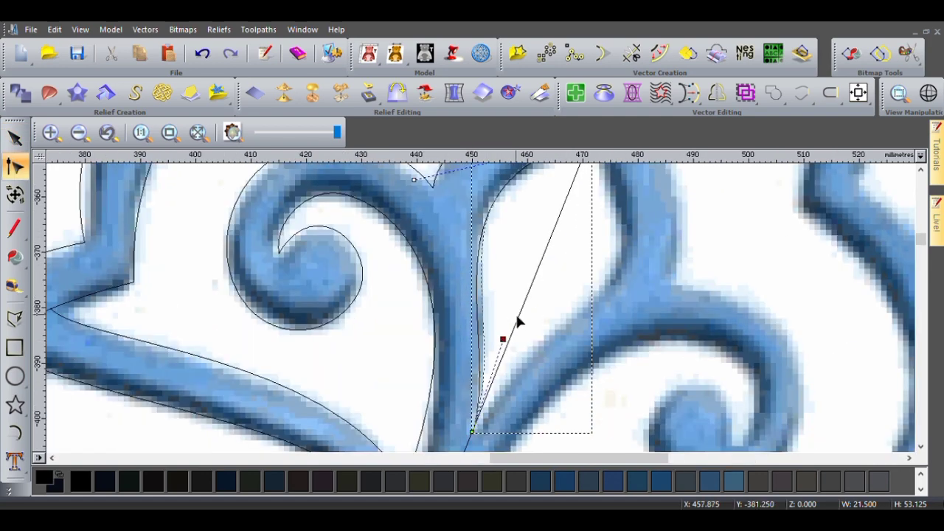
{"action": "scroll", "coordinate": [515, 312], "scroll_direction": "down", "scroll_amount": 1}
{"action": "scroll", "coordinate": [450, 309], "scroll_direction": "up", "scroll_amount": 2}
{"action": "scroll", "coordinate": [449, 383], "scroll_direction": "down", "scroll_amount": 3}
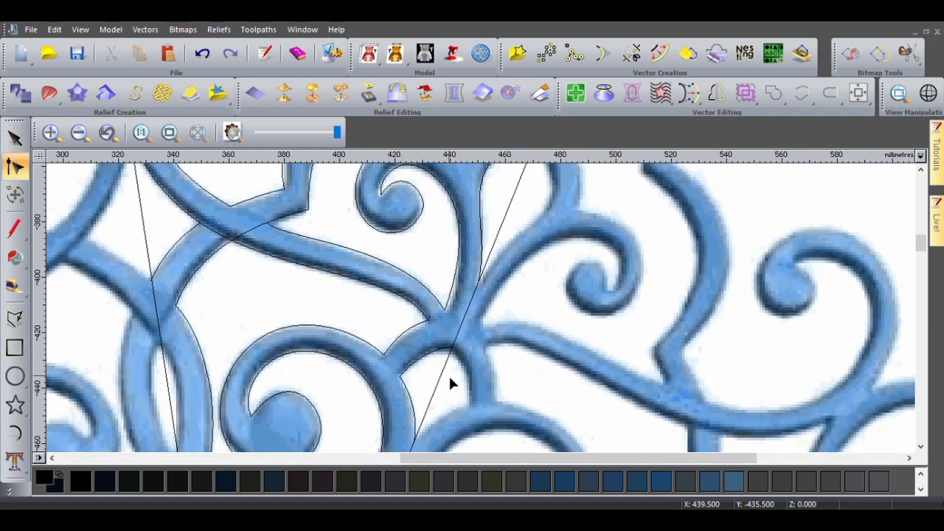
- Reposition the left sector guide line's end so that the line spans 52 by 361 mm
{"action": "left_click", "coordinate": [425, 354]}
{"action": "scroll", "coordinate": [457, 368], "scroll_direction": "down", "scroll_amount": 2}
{"action": "scroll", "coordinate": [480, 255], "scroll_direction": "up", "scroll_amount": 3}
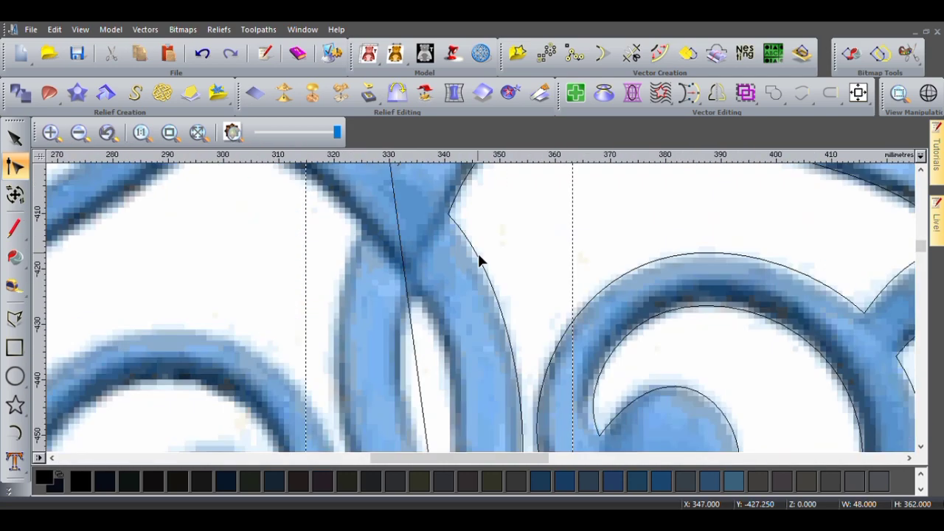
{"action": "scroll", "coordinate": [483, 334], "scroll_direction": "down", "scroll_amount": 3}
{"action": "scroll", "coordinate": [483, 334], "scroll_direction": "up", "scroll_amount": 3}
- Draw an arc about 7.5 by 40.5 mm along the lens opening's right edge and another along the large ring's lower edge
{"action": "key", "text": "space"}
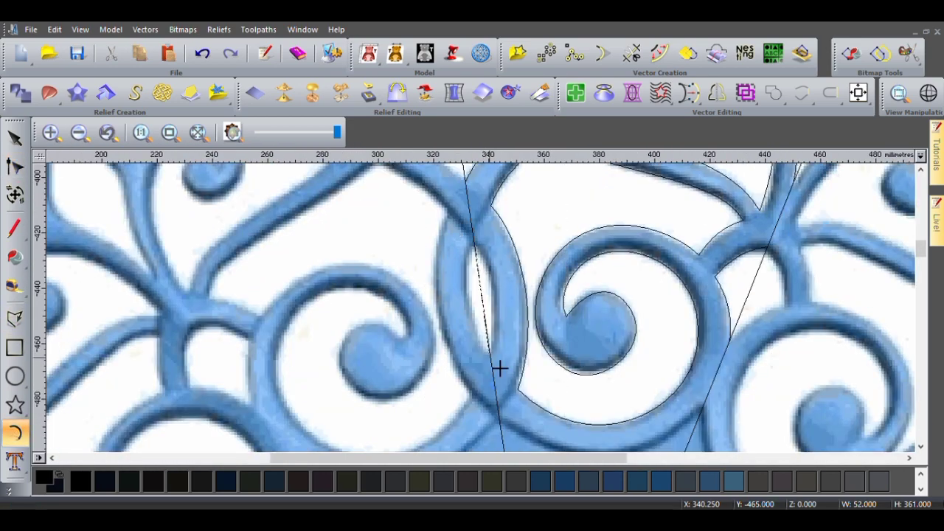
{"action": "scroll", "coordinate": [509, 363], "scroll_direction": "down", "scroll_amount": 1}
{"action": "scroll", "coordinate": [456, 299], "scroll_direction": "up", "scroll_amount": 1}
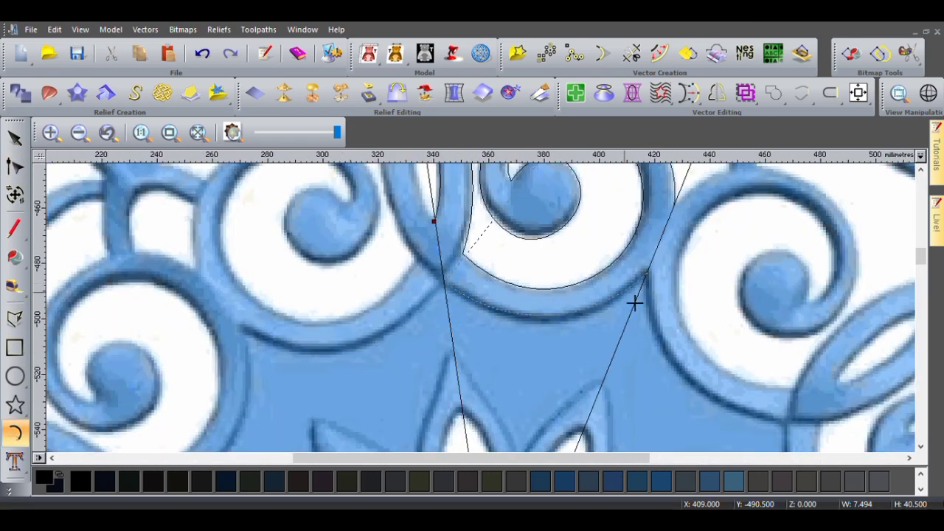
{"action": "key", "text": "Escape"}
- Trim the large ring's lower arc where it overshoots the left guide line
{"action": "scroll", "coordinate": [488, 280], "scroll_direction": "up", "scroll_amount": 3}
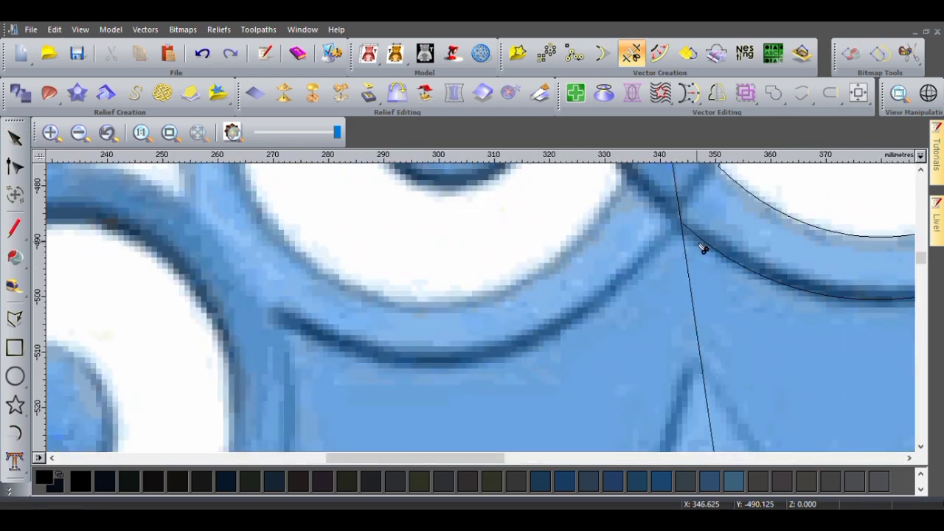
{"action": "key", "text": "n"}
{"action": "scroll", "coordinate": [649, 415], "scroll_direction": "up", "scroll_amount": 2}
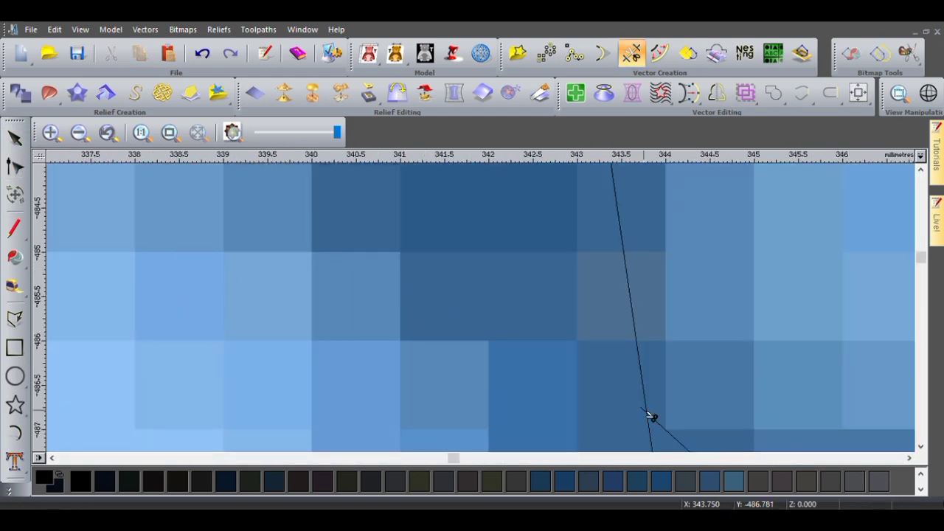
- Adjust the lens opening arc's nodes so that its upper end meets the left guide line below the strap crossing
{"action": "scroll", "coordinate": [362, 287], "scroll_direction": "down", "scroll_amount": 4}
{"action": "scroll", "coordinate": [361, 288], "scroll_direction": "up", "scroll_amount": 1}
{"action": "scroll", "coordinate": [464, 261], "scroll_direction": "up", "scroll_amount": 3}
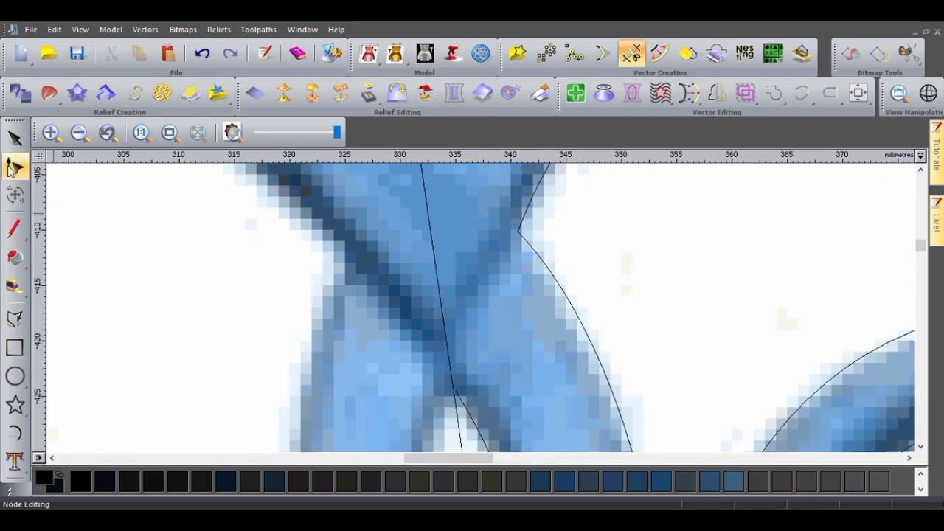
{"action": "left_click", "coordinate": [506, 326]}
{"action": "scroll", "coordinate": [506, 326], "scroll_direction": "up", "scroll_amount": 1}
{"action": "scroll", "coordinate": [493, 334], "scroll_direction": "down", "scroll_amount": 2}
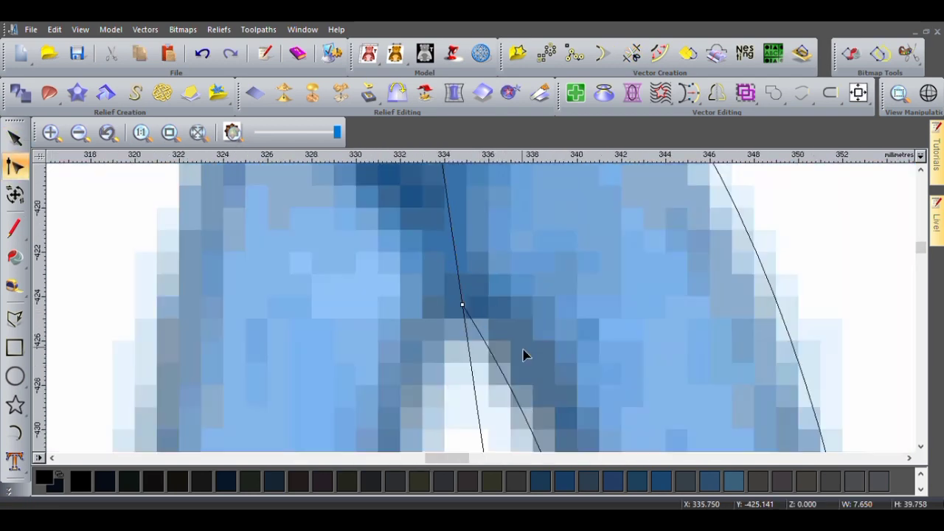
{"action": "left_click", "coordinate": [508, 374]}
- Trim the overlapping edge lines where the strap crosses the stem and inspect the nodes at the junction
{"action": "scroll", "coordinate": [509, 280], "scroll_direction": "down", "scroll_amount": 2}
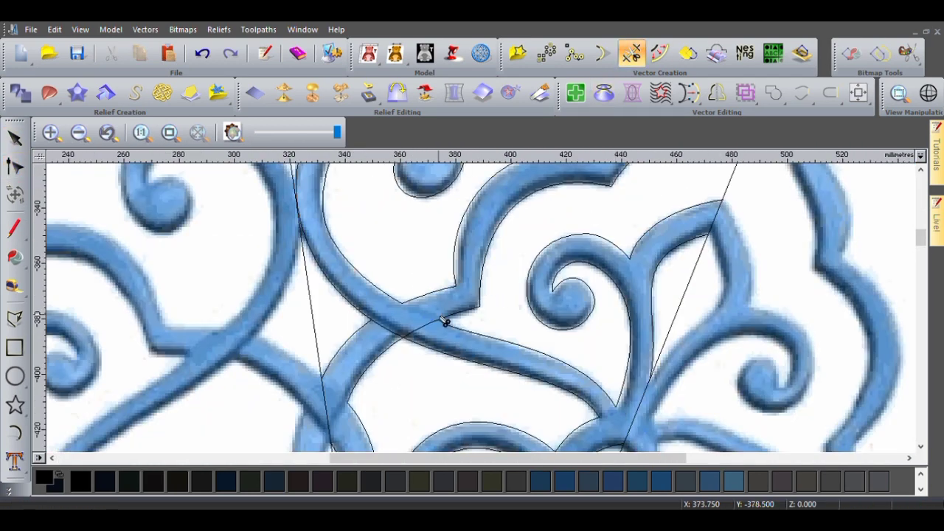
{"action": "left_click", "coordinate": [390, 337]}
{"action": "key", "text": "n"}
{"action": "scroll", "coordinate": [391, 332], "scroll_direction": "up", "scroll_amount": 3}
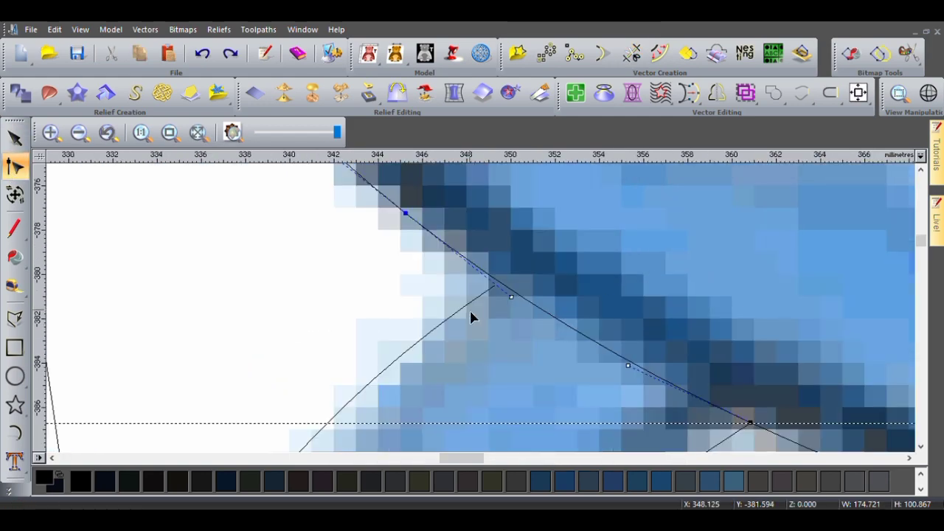
{"action": "scroll", "coordinate": [554, 337], "scroll_direction": "up", "scroll_amount": 1}
- Join the outer scroll's edge to the strap's left edge at the trimmed crossing, forming one outline
{"action": "key", "text": "t"}
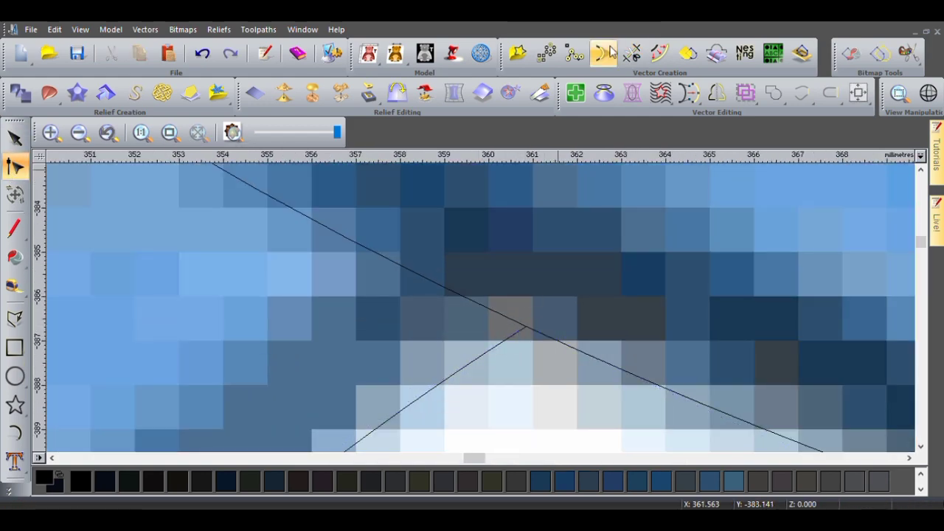
{"action": "scroll", "coordinate": [412, 266], "scroll_direction": "down", "scroll_amount": 3}
{"action": "key", "text": "Escape"}
{"action": "scroll", "coordinate": [501, 332], "scroll_direction": "up", "scroll_amount": 3}
{"action": "scroll", "coordinate": [359, 210], "scroll_direction": "down", "scroll_amount": 4}
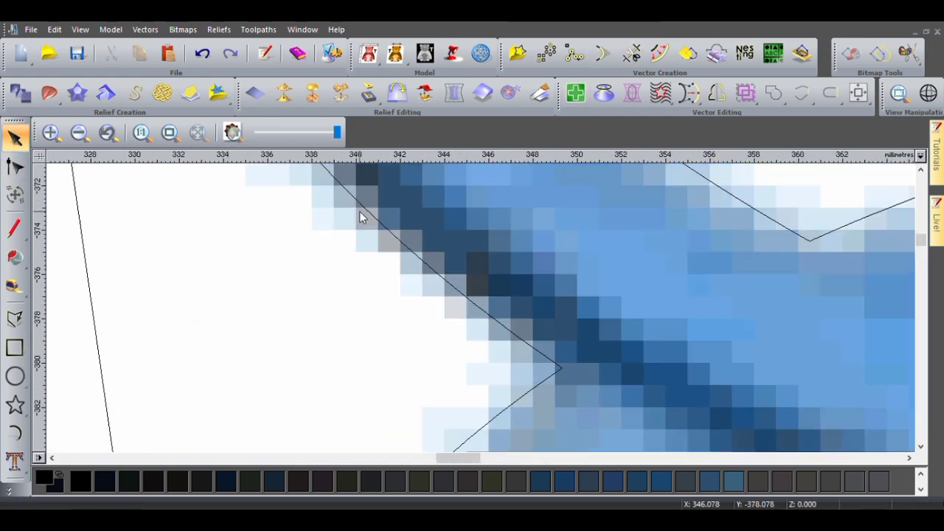
{"action": "scroll", "coordinate": [435, 295], "scroll_direction": "down", "scroll_amount": 2}
{"action": "middle_click_drag", "start_coordinate": [415, 249], "coordinate": [472, 276]}
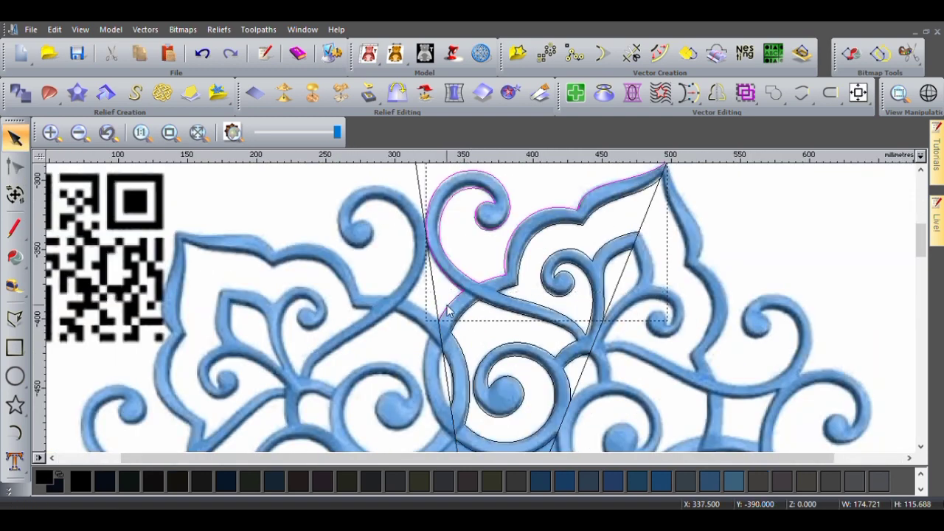
- Join the inner petal, curl and crossing stem edges into one contour and tidy its corner node at the strap
{"action": "left_click", "coordinate": [558, 273]}
{"action": "left_click", "coordinate": [570, 325], "text": "shift"}
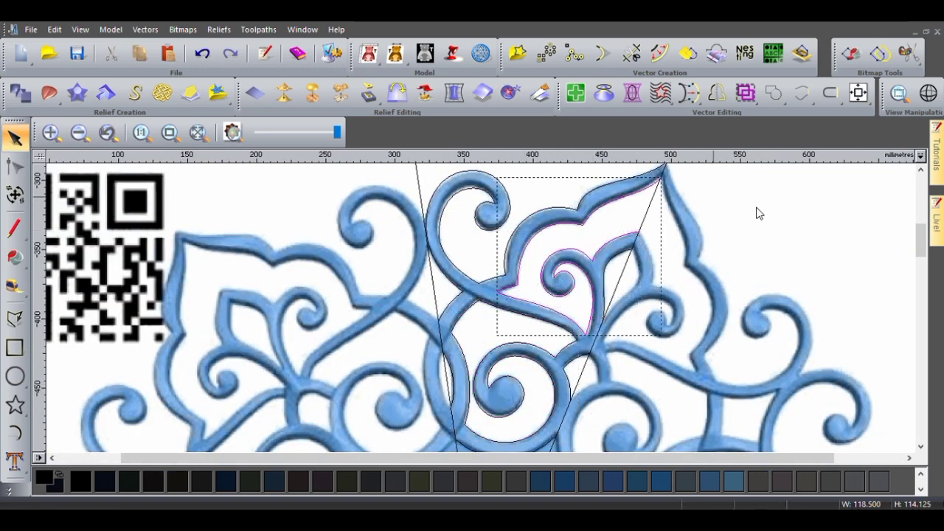
{"action": "key", "text": "n"}
{"action": "scroll", "coordinate": [373, 313], "scroll_direction": "up", "scroll_amount": 4}
{"action": "scroll", "coordinate": [374, 313], "scroll_direction": "up", "scroll_amount": 2}
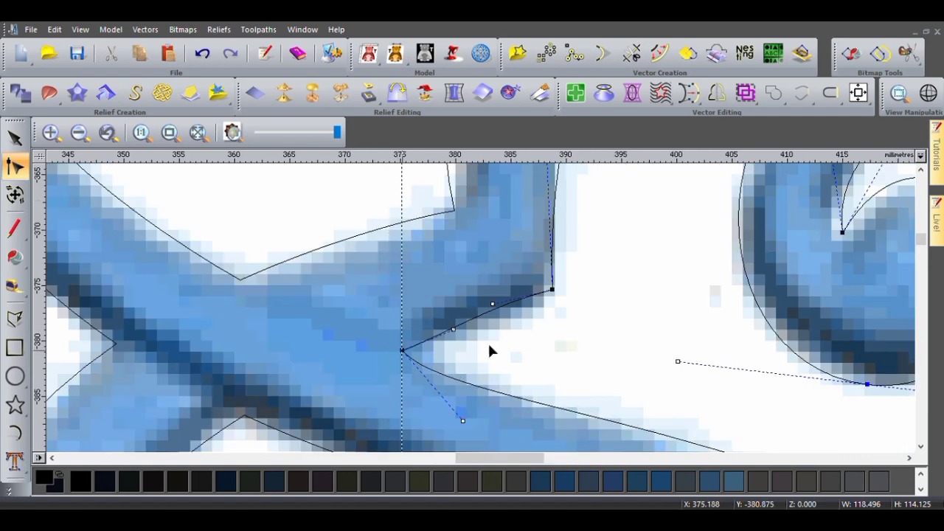
- Move the left guide line's lower end at the flower's centre so that the line spans 50.5 by 362.5 mm
{"action": "scroll", "coordinate": [516, 347], "scroll_direction": "down", "scroll_amount": 7}
{"action": "scroll", "coordinate": [457, 354], "scroll_direction": "up", "scroll_amount": 3}
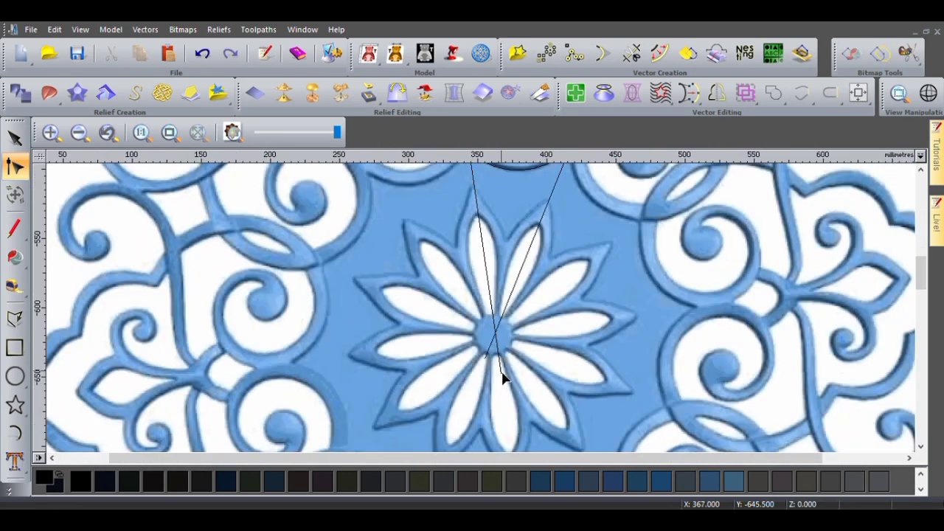
{"action": "left_click", "coordinate": [509, 365]}
- Draw arcs about 24.25 by 40.75 mm and 31.75 by 30.75 mm along the facing outer edges of the two upper flower petals
{"action": "scroll", "coordinate": [515, 358], "scroll_direction": "up", "scroll_amount": 2}
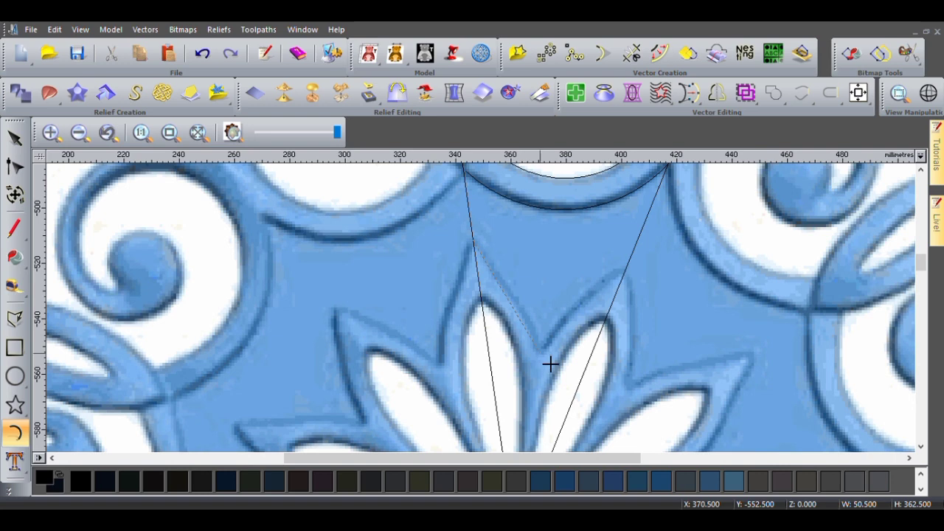
{"action": "left_click", "coordinate": [542, 355]}
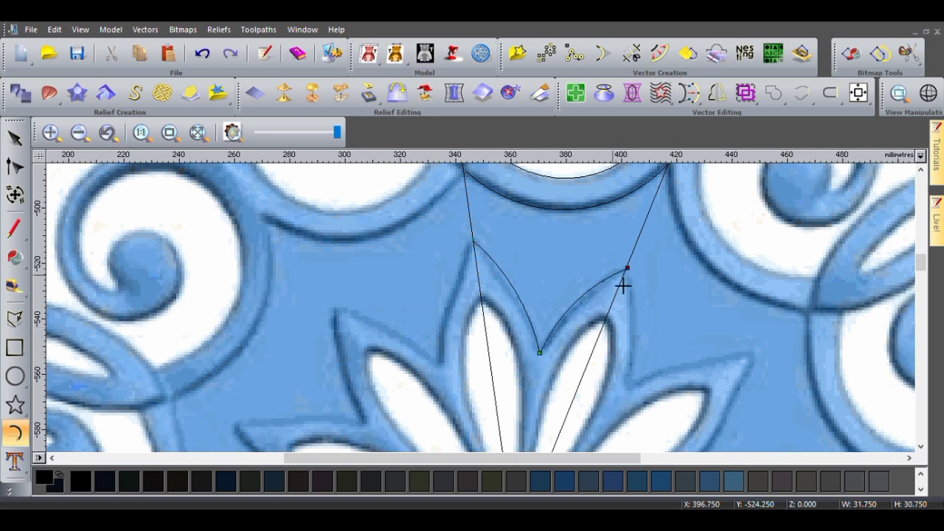
{"action": "left_click", "coordinate": [623, 286]}
{"action": "key", "text": "Escape"}
- Reshape the left petal's outer arc into an S-shaped curve that follows the artwork from tip to valley
{"action": "key", "text": "n"}
{"action": "scroll", "coordinate": [605, 332], "scroll_direction": "up", "scroll_amount": 2}
{"action": "left_click", "coordinate": [428, 250]}
{"action": "key", "text": "n"}
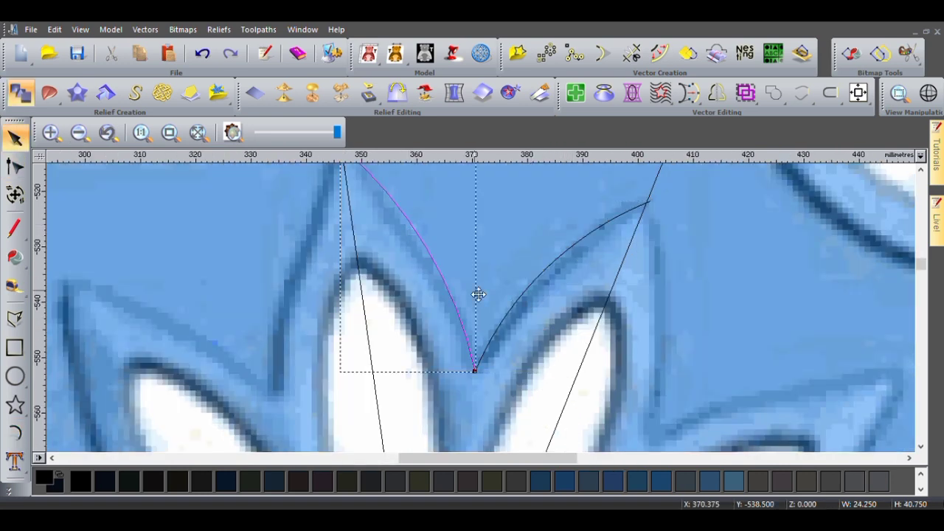
{"action": "key", "text": "n"}
{"action": "scroll", "coordinate": [491, 311], "scroll_direction": "down", "scroll_amount": 2}
{"action": "scroll", "coordinate": [554, 424], "scroll_direction": "up", "scroll_amount": 2}
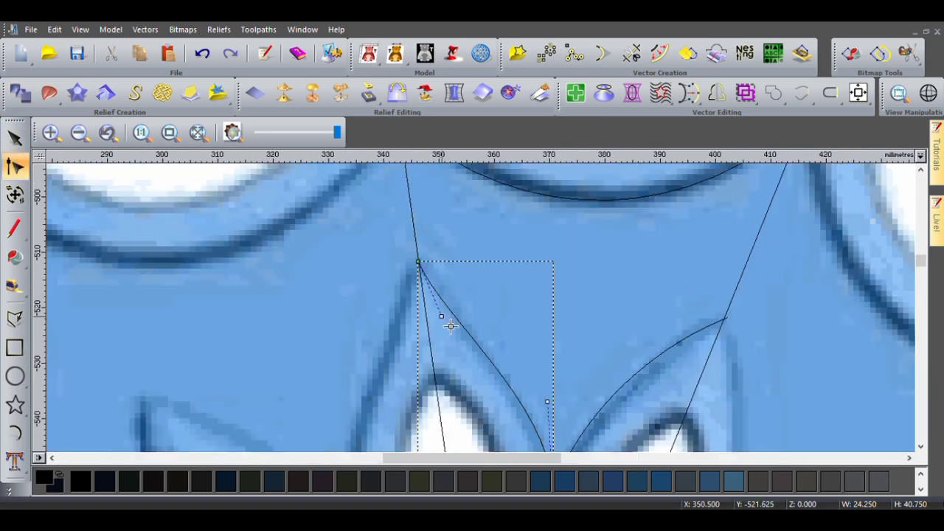
- Reshape the right petal's outer arc into an S-shaped curve that follows the artwork, moving its end node onto the petal tip
{"action": "scroll", "coordinate": [450, 325], "scroll_direction": "down", "scroll_amount": 2}
{"action": "scroll", "coordinate": [506, 295], "scroll_direction": "up", "scroll_amount": 2}
{"action": "left_click", "coordinate": [536, 274]}
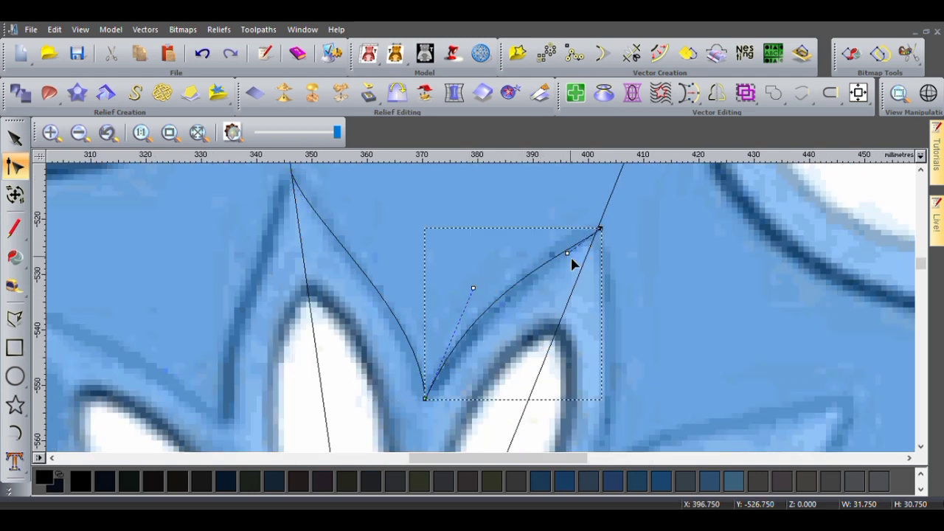
{"action": "scroll", "coordinate": [601, 233], "scroll_direction": "up", "scroll_amount": 2}
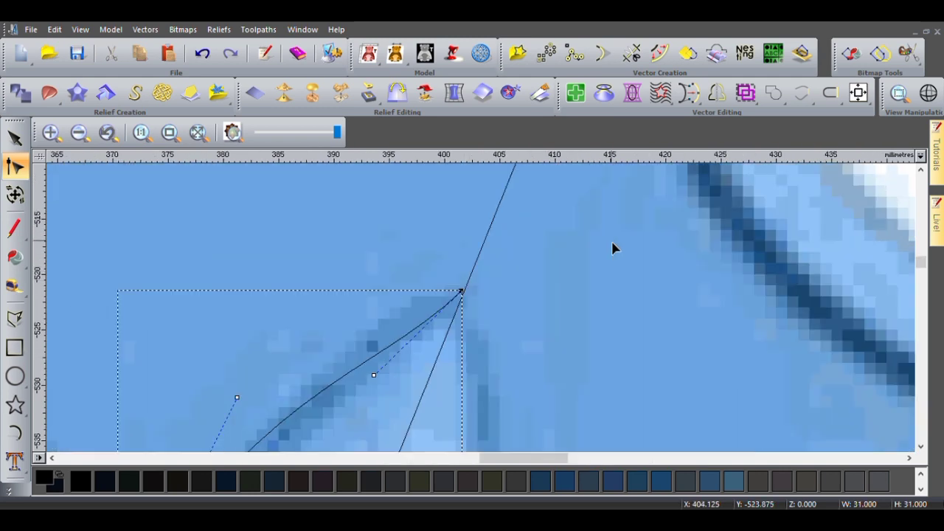
{"action": "left_click", "coordinate": [480, 298]}
{"action": "scroll", "coordinate": [480, 298], "scroll_direction": "down", "scroll_amount": 4}
- Draw an arc about 13.7 by 71.5 mm along the right edge of the left petal's white inset and fit it to the artwork
{"action": "left_click", "coordinate": [15, 433]}
{"action": "scroll", "coordinate": [442, 317], "scroll_direction": "up", "scroll_amount": 3}
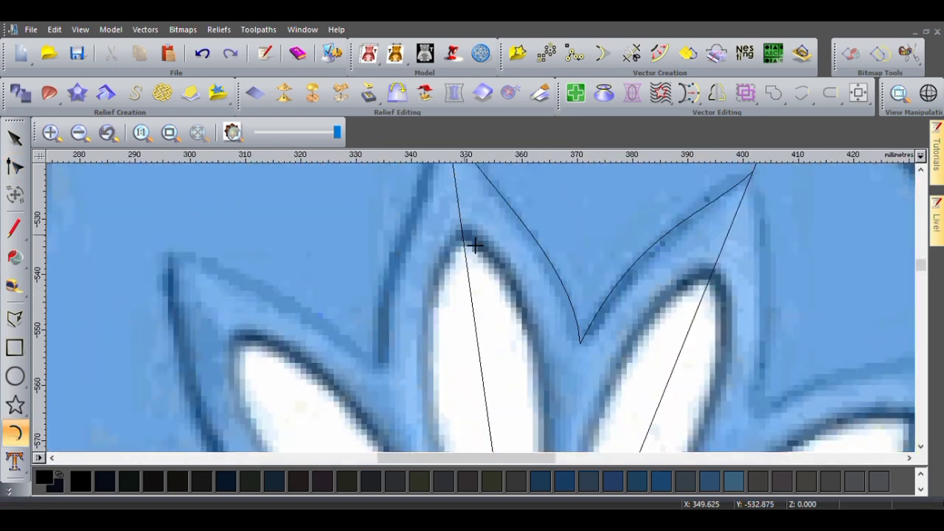
{"action": "scroll", "coordinate": [527, 427], "scroll_direction": "down", "scroll_amount": 1}
{"action": "left_click", "coordinate": [502, 365]}
{"action": "key", "text": "n"}
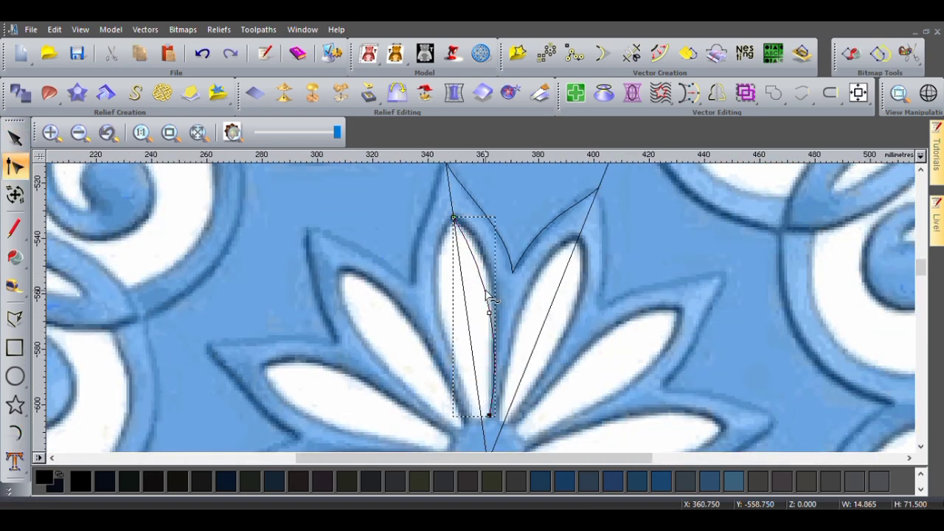
{"action": "scroll", "coordinate": [488, 293], "scroll_direction": "up", "scroll_amount": 1}
{"action": "scroll", "coordinate": [496, 249], "scroll_direction": "down", "scroll_amount": 2}
{"action": "scroll", "coordinate": [476, 351], "scroll_direction": "up", "scroll_amount": 1}
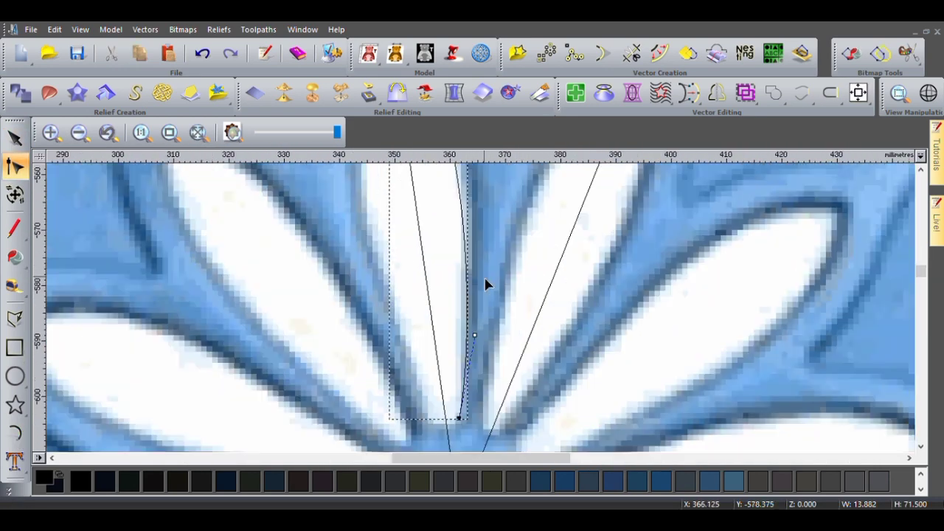
{"action": "left_click_drag", "start_coordinate": [484, 280], "coordinate": [476, 260]}
- Mirror the inset arc, then move and rotate the copy towards the left edge of the right petal's white inset
{"action": "scroll", "coordinate": [476, 261], "scroll_direction": "up", "scroll_amount": 1}
{"action": "scroll", "coordinate": [474, 358], "scroll_direction": "down", "scroll_amount": 2}
{"action": "scroll", "coordinate": [476, 320], "scroll_direction": "up", "scroll_amount": 1}
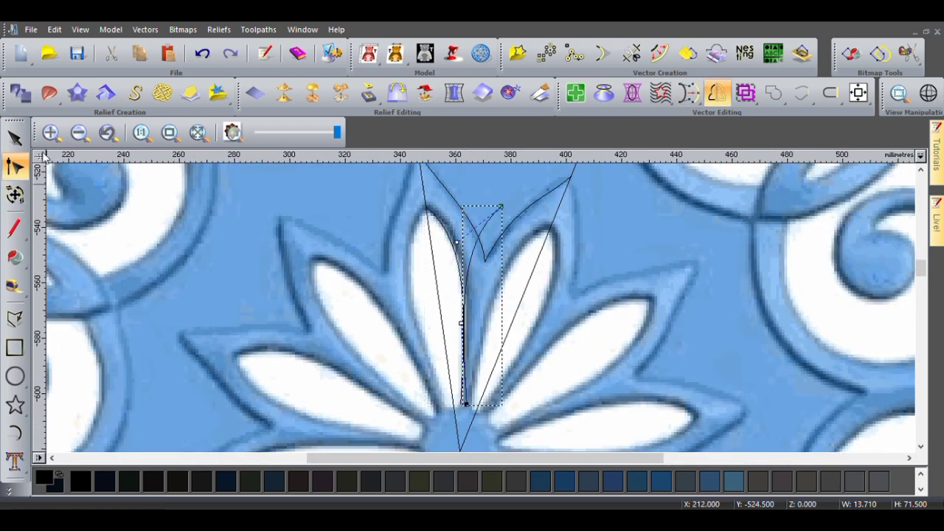
{"action": "key", "text": "n"}
{"action": "left_click", "coordinate": [507, 302]}
{"action": "key", "text": "n"}
{"action": "key", "text": "n"}
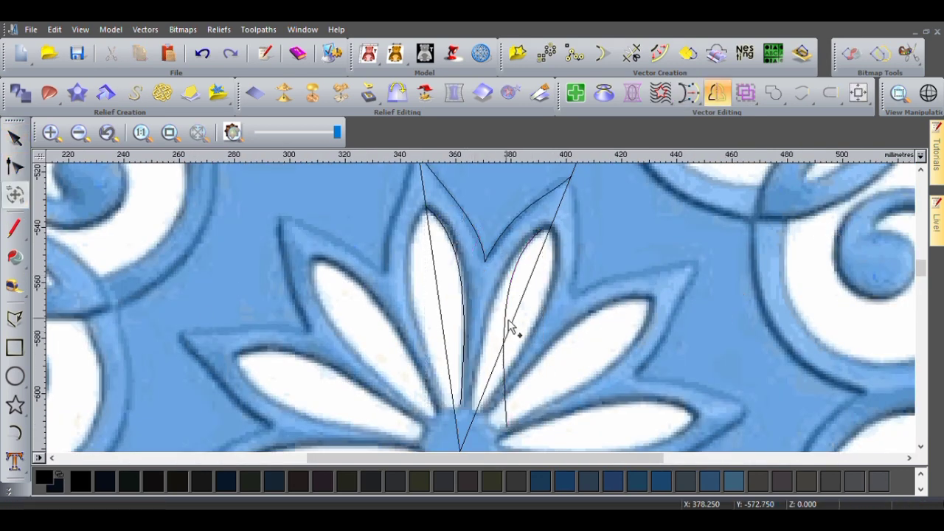
{"action": "key", "text": "n"}
{"action": "scroll", "coordinate": [516, 327], "scroll_direction": "up", "scroll_amount": 2}
{"action": "scroll", "coordinate": [395, 282], "scroll_direction": "down", "scroll_amount": 3}
{"action": "scroll", "coordinate": [492, 283], "scroll_direction": "up", "scroll_amount": 2}
{"action": "key", "text": "n"}
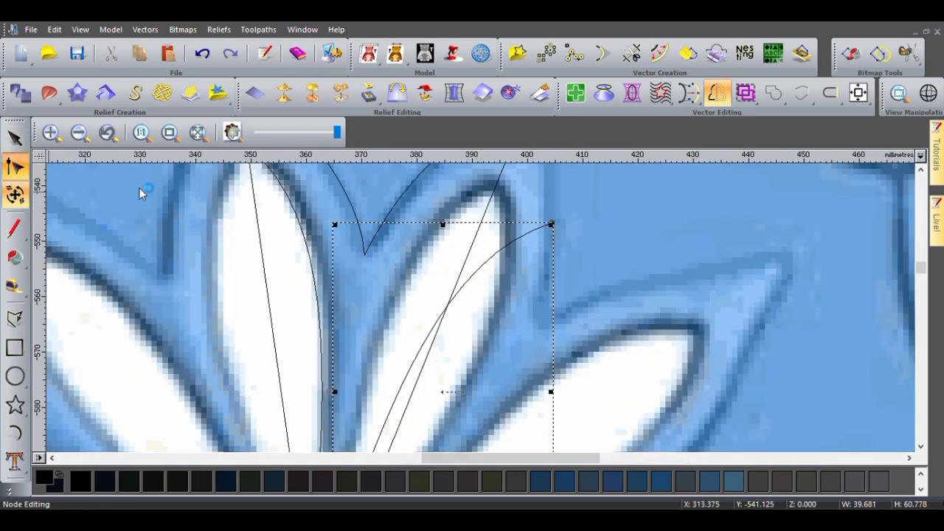
- Fit the mirrored arc to the right petal's inset by adjusting its end nodes until it spans about 27.25 by 64.75 mm
{"action": "scroll", "coordinate": [466, 389], "scroll_direction": "down", "scroll_amount": 1}
{"action": "scroll", "coordinate": [466, 389], "scroll_direction": "up", "scroll_amount": 2}
{"action": "left_click_drag", "start_coordinate": [487, 295], "coordinate": [493, 276]}
{"action": "scroll", "coordinate": [482, 270], "scroll_direction": "down", "scroll_amount": 2}
{"action": "scroll", "coordinate": [492, 276], "scroll_direction": "up", "scroll_amount": 2}
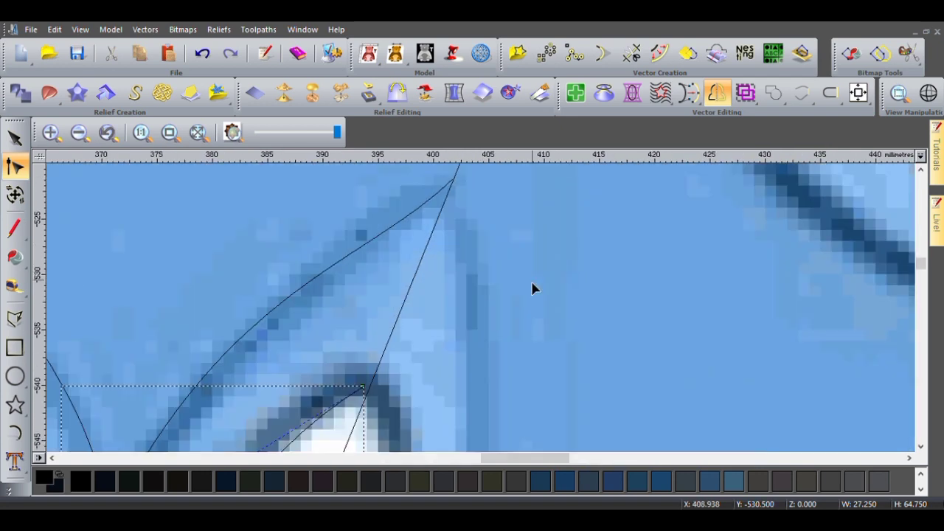
{"action": "scroll", "coordinate": [533, 289], "scroll_direction": "down", "scroll_amount": 2}
{"action": "scroll", "coordinate": [455, 374], "scroll_direction": "up", "scroll_amount": 1}
{"action": "scroll", "coordinate": [472, 354], "scroll_direction": "down", "scroll_amount": 1}
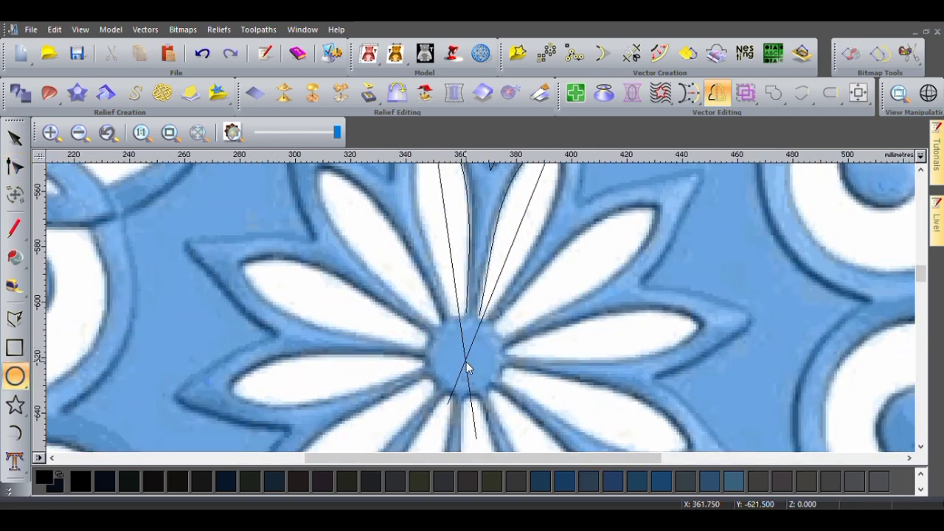
- Draw a circle about 29 mm across over the flower's centre disc and extend the two inset arcs' lower ends to it
{"action": "left_click_drag", "start_coordinate": [464, 353], "coordinate": [489, 382]}
{"action": "key", "text": "Escape"}
{"action": "key", "text": "n"}
{"action": "scroll", "coordinate": [526, 301], "scroll_direction": "up", "scroll_amount": 4}
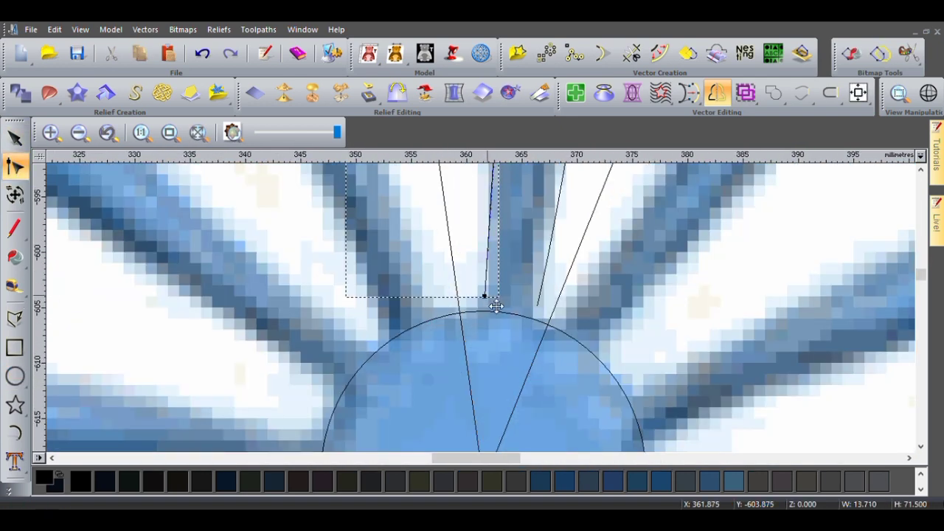
{"action": "left_click_drag", "start_coordinate": [538, 304], "coordinate": [532, 316]}
{"action": "scroll", "coordinate": [458, 328], "scroll_direction": "down", "scroll_amount": 4}
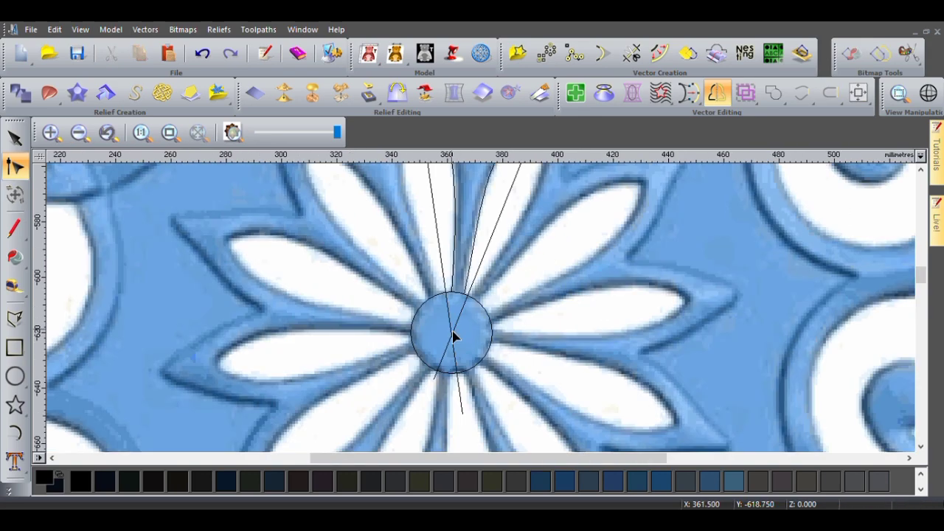
- Delete the two guide lines and draw vertical and horizontal centre lines through the circle, the vertical one about 44.9 mm long
{"action": "key", "text": "Escape"}
{"action": "scroll", "coordinate": [461, 323], "scroll_direction": "down", "scroll_amount": 6}
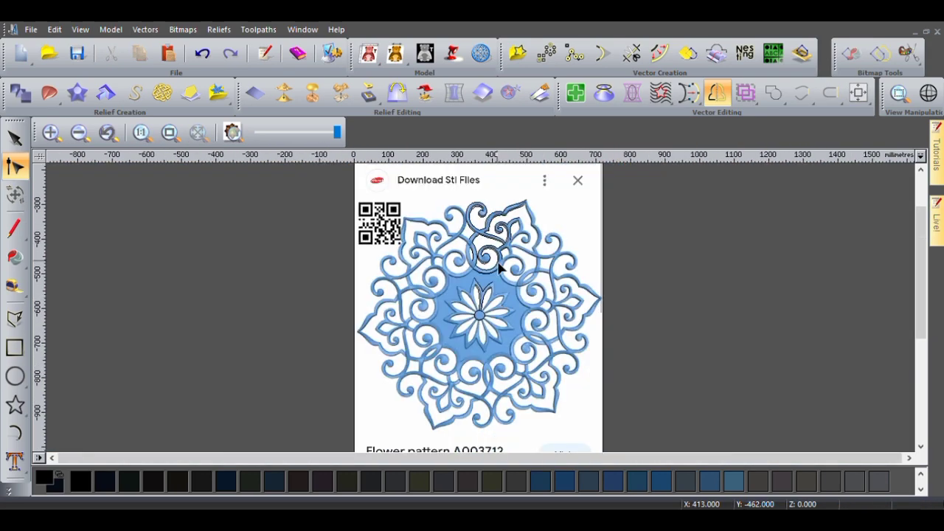
{"action": "left_click", "coordinate": [14, 317]}
{"action": "scroll", "coordinate": [477, 313], "scroll_direction": "up", "scroll_amount": 8}
{"action": "left_click", "coordinate": [512, 267]}
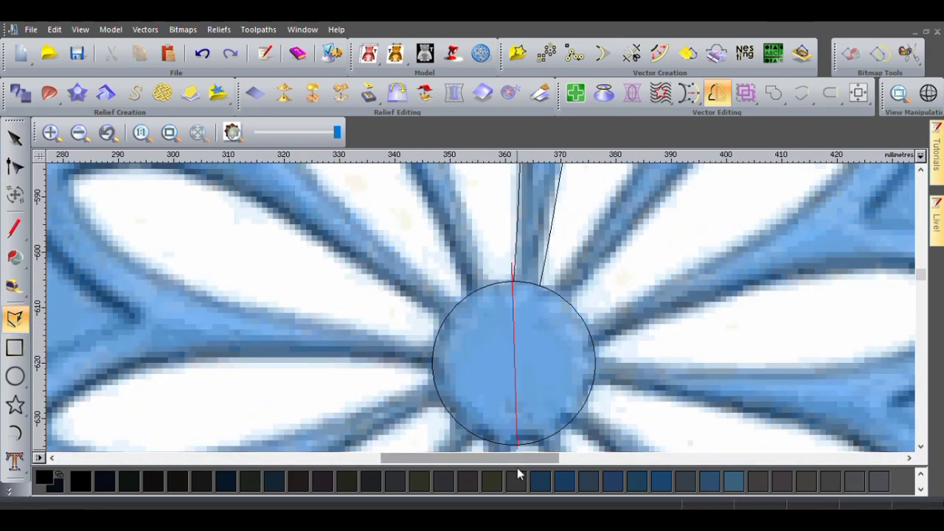
{"action": "scroll", "coordinate": [488, 341], "scroll_direction": "down", "scroll_amount": 2}
{"action": "scroll", "coordinate": [480, 286], "scroll_direction": "up", "scroll_amount": 4}
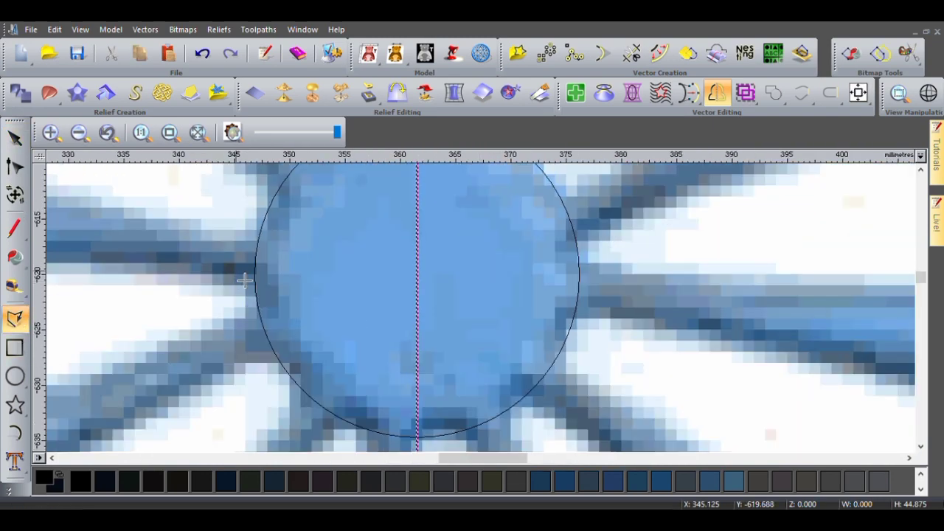
{"action": "scroll", "coordinate": [590, 298], "scroll_direction": "down", "scroll_amount": 6}
{"action": "key", "text": "Escape"}
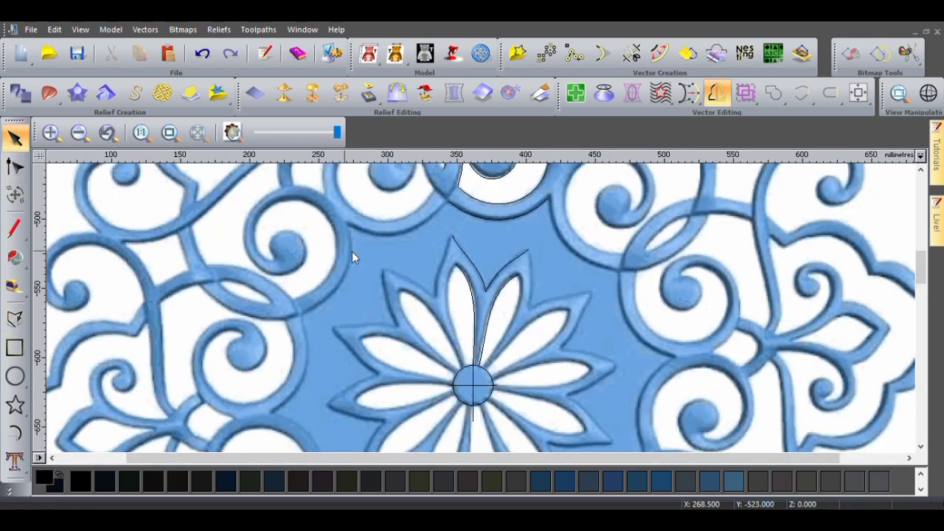
- Draw an axis line about 13.4 by 93 mm from the left petal's inset tip through the flower's centre
{"action": "left_click", "coordinate": [15, 317]}
{"action": "scroll", "coordinate": [472, 281], "scroll_direction": "up", "scroll_amount": 4}
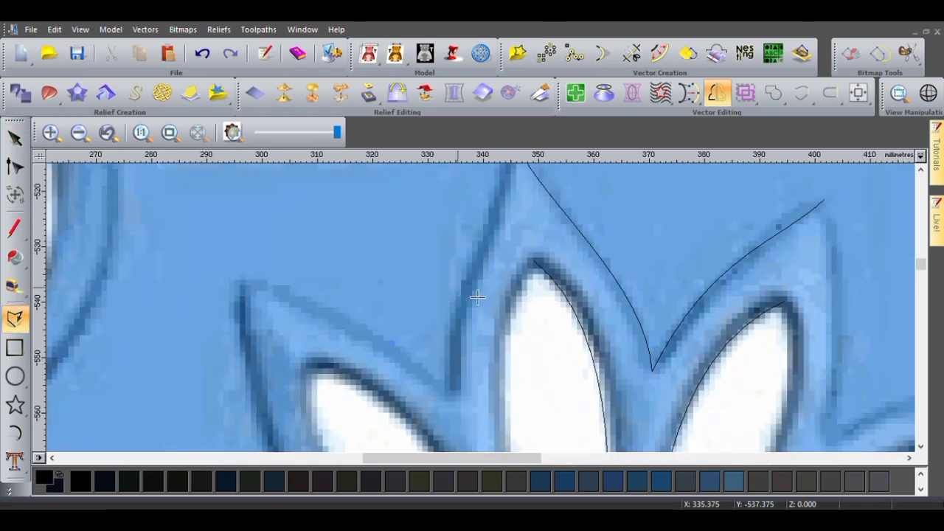
{"action": "left_click", "coordinate": [459, 266]}
{"action": "scroll", "coordinate": [531, 417], "scroll_direction": "down", "scroll_amount": 4}
{"action": "scroll", "coordinate": [456, 341], "scroll_direction": "up", "scroll_amount": 4}
{"action": "left_click", "coordinate": [489, 309]}
{"action": "key", "text": "Escape"}
{"action": "scroll", "coordinate": [472, 309], "scroll_direction": "down", "scroll_amount": 6}
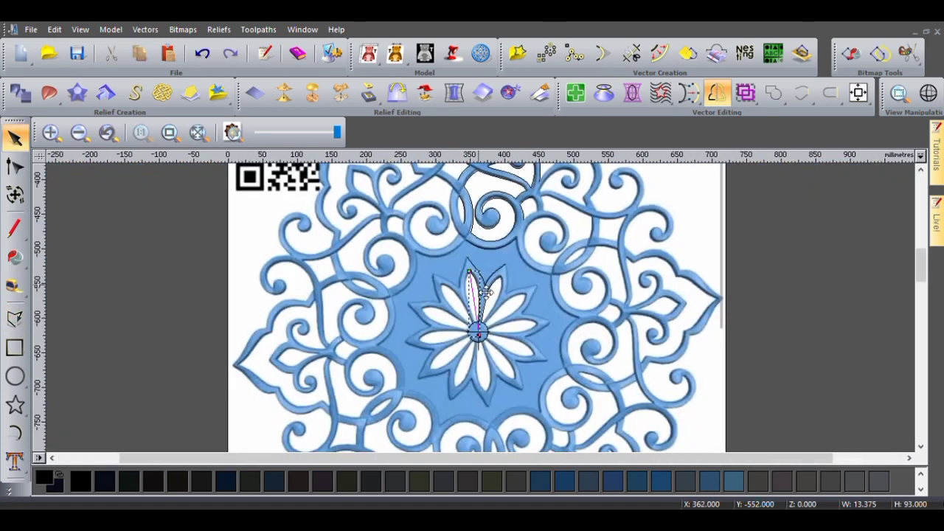
- Mirror the left petal's inset arc across the axis line to complete the inset outline, then remove the line
{"action": "scroll", "coordinate": [472, 324], "scroll_direction": "up", "scroll_amount": 5}
{"action": "left_click", "coordinate": [474, 330]}
{"action": "scroll", "coordinate": [474, 332], "scroll_direction": "up", "scroll_amount": 5}
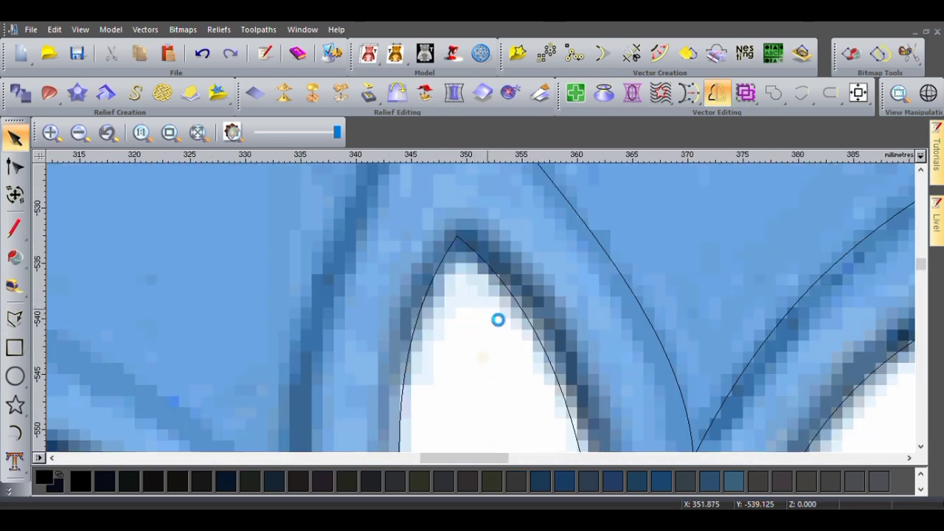
{"action": "scroll", "coordinate": [497, 320], "scroll_direction": "down", "scroll_amount": 5}
{"action": "left_click", "coordinate": [569, 284]}
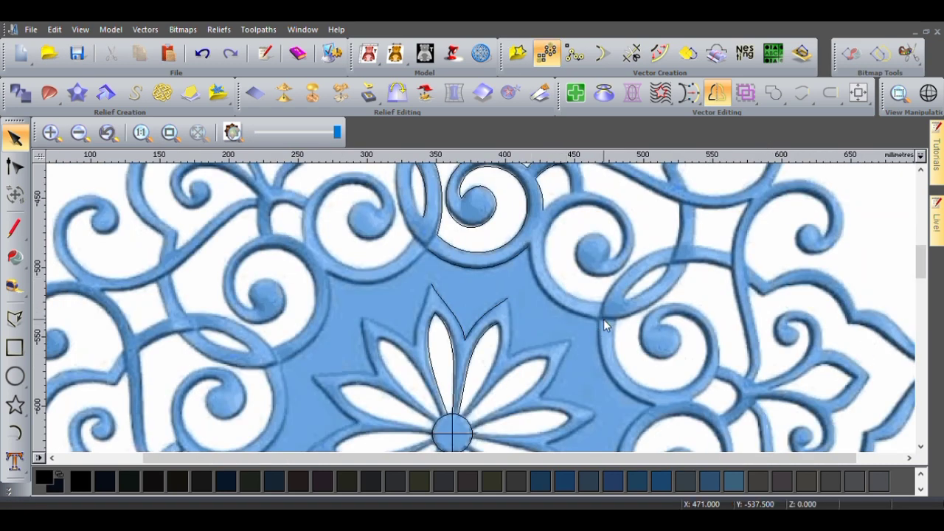
{"action": "scroll", "coordinate": [603, 324], "scroll_direction": "down", "scroll_amount": 4}
{"action": "scroll", "coordinate": [765, 228], "scroll_direction": "up", "scroll_amount": 4}
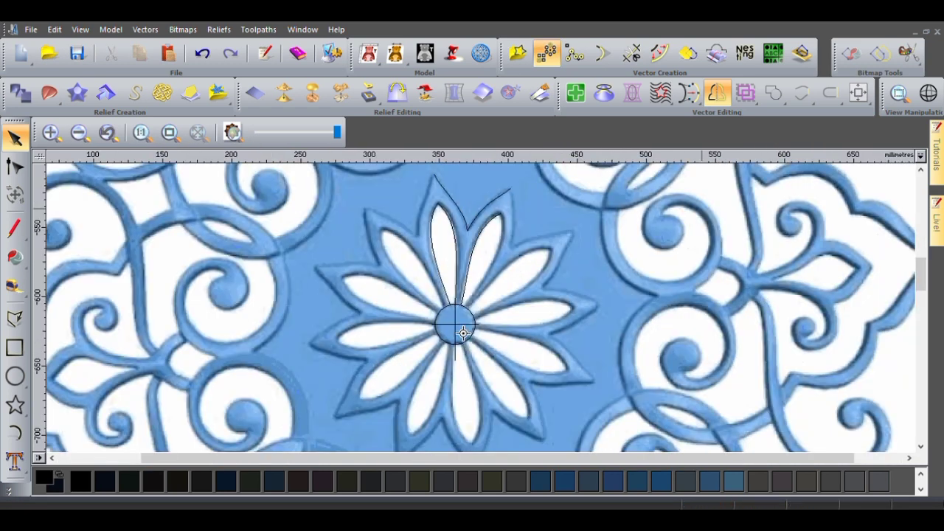
{"action": "left_click", "coordinate": [440, 248]}
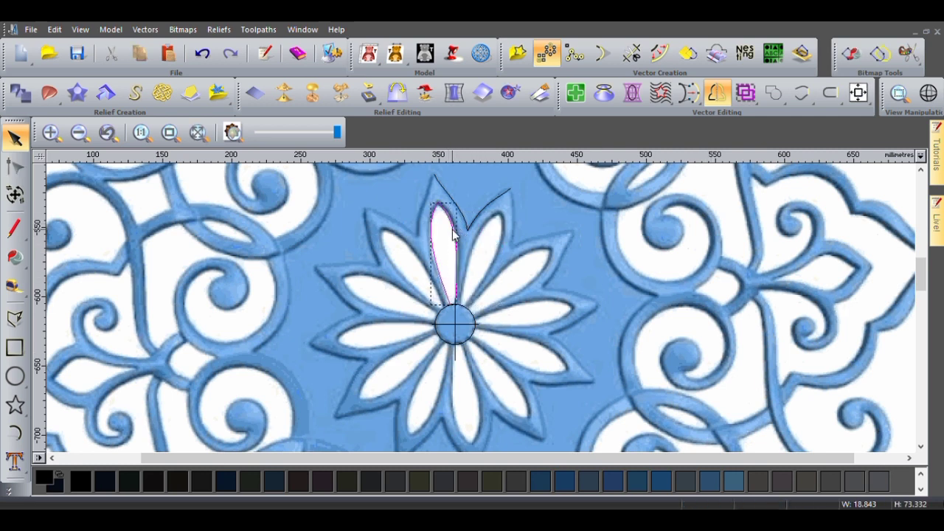
- Try to make a rotated copy of the left petal's inset outline about the flower's centre
{"action": "left_click", "coordinate": [670, 255]}
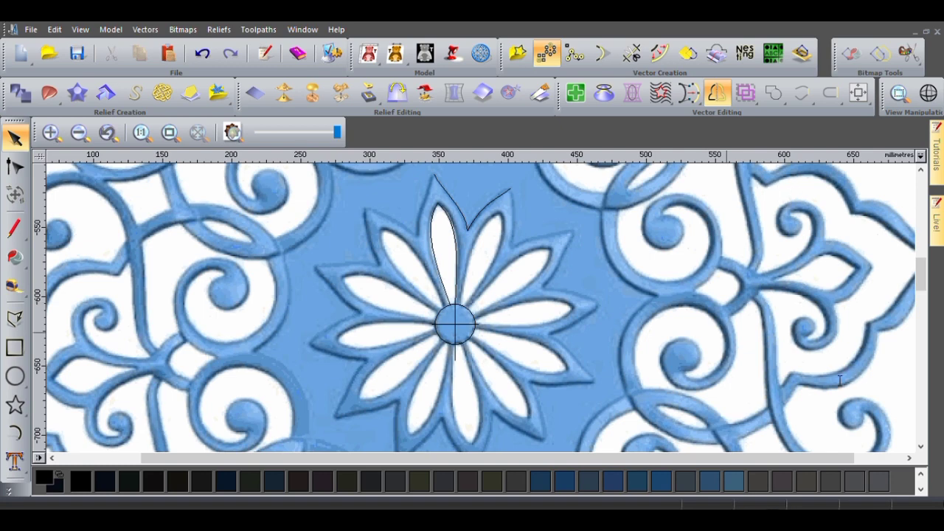
{"action": "left_click", "coordinate": [573, 354]}
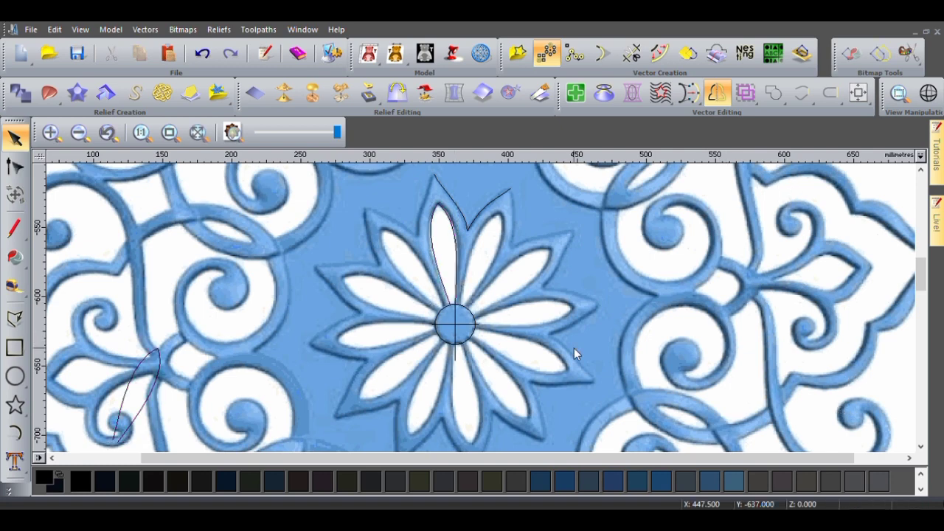
{"action": "scroll", "coordinate": [573, 354], "scroll_direction": "down", "scroll_amount": 10}
{"action": "scroll", "coordinate": [515, 282], "scroll_direction": "up", "scroll_amount": 3}
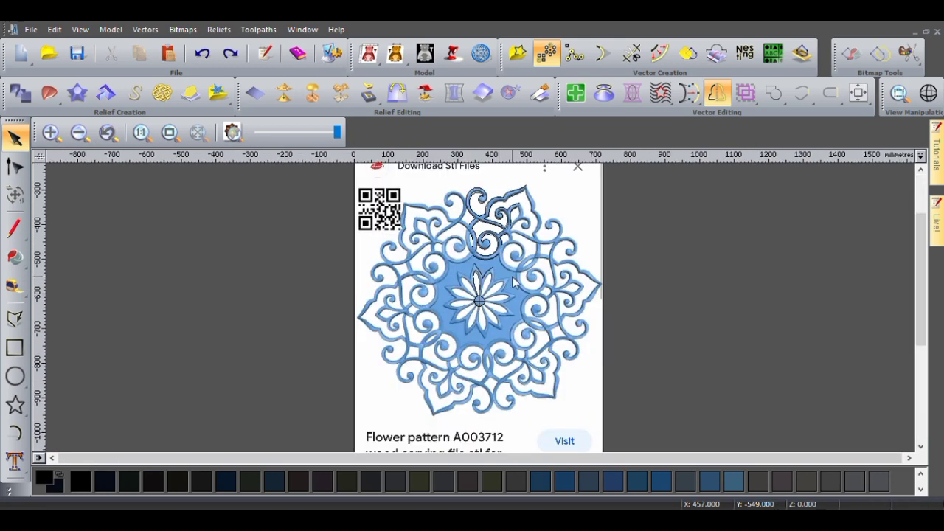
- Draw a mirror axis line about 150 by 365.2 mm from the scroll ornament's upper point through the flower's centre
{"action": "scroll", "coordinate": [514, 282], "scroll_direction": "up", "scroll_amount": 3}
{"action": "left_click", "coordinate": [516, 288]}
{"action": "scroll", "coordinate": [552, 326], "scroll_direction": "up", "scroll_amount": 3}
{"action": "scroll", "coordinate": [552, 327], "scroll_direction": "down", "scroll_amount": 3}
{"action": "key", "text": "n"}
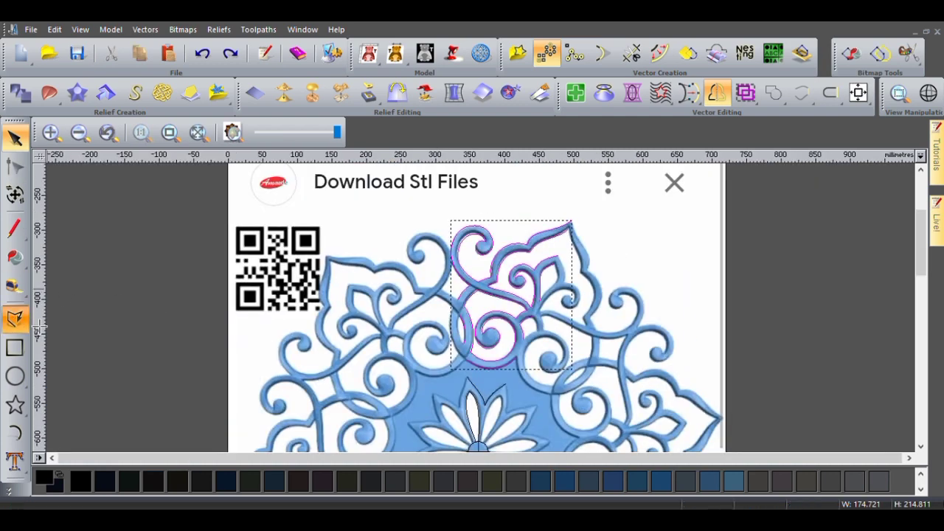
{"action": "scroll", "coordinate": [580, 230], "scroll_direction": "down", "scroll_amount": 3}
{"action": "key", "text": "n"}
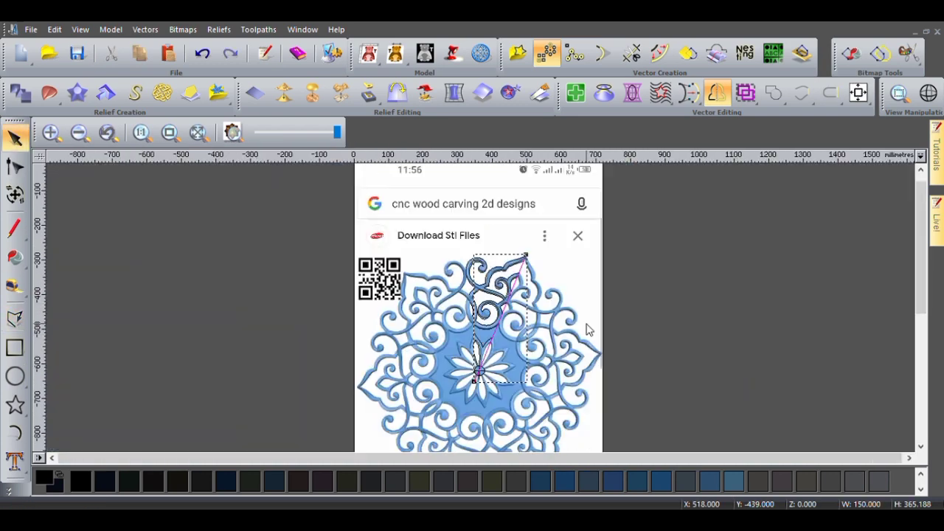
- Mirror a copy of the traced scroll sector across the axis line onto the neighbouring half of the ornament
{"action": "left_click", "coordinate": [544, 333]}
{"action": "scroll", "coordinate": [553, 295], "scroll_direction": "up", "scroll_amount": 3}
{"action": "key", "text": "Tab"}
{"action": "key", "text": "Tab"}
{"action": "key", "text": "Tab"}
{"action": "key", "text": "Tab"}
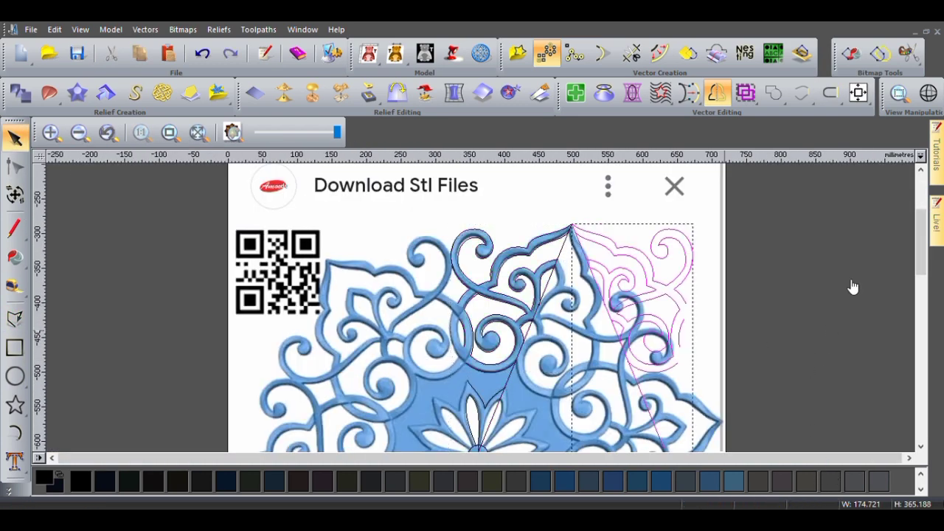
{"action": "key", "text": "Escape"}
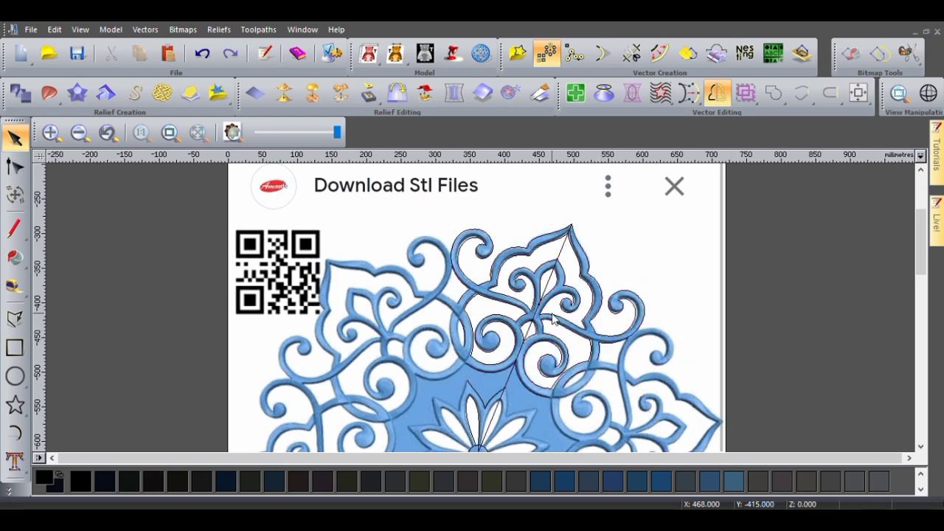
- Remove the mirror axis line and select both halves of the scroll sector
{"action": "scroll", "coordinate": [488, 299], "scroll_direction": "up", "scroll_amount": 5}
{"action": "key", "text": "Escape"}
{"action": "scroll", "coordinate": [488, 308], "scroll_direction": "down", "scroll_amount": 6}
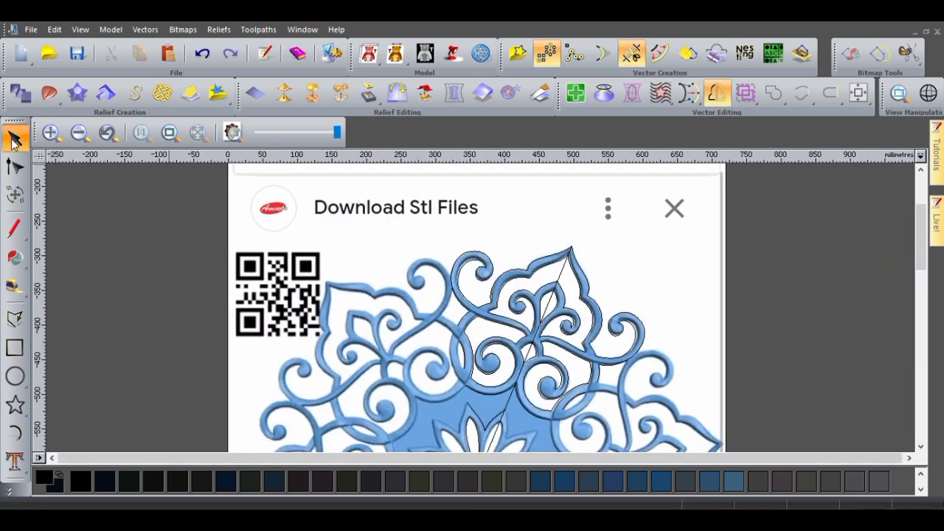
{"action": "scroll", "coordinate": [442, 295], "scroll_direction": "up", "scroll_amount": 3}
{"action": "left_click_drag", "start_coordinate": [425, 224], "coordinate": [648, 435]}
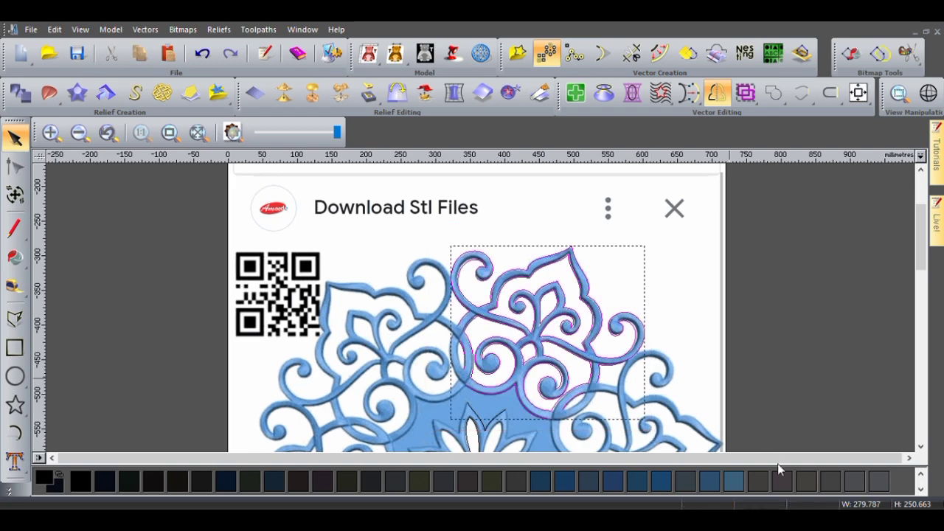
{"action": "left_click", "coordinate": [644, 312]}
- Trim the overlapping stem edges where the original and mirrored scroll halves cross
{"action": "left_click", "coordinate": [531, 352]}
{"action": "scroll", "coordinate": [531, 352], "scroll_direction": "up", "scroll_amount": 5}
{"action": "key", "text": "t"}
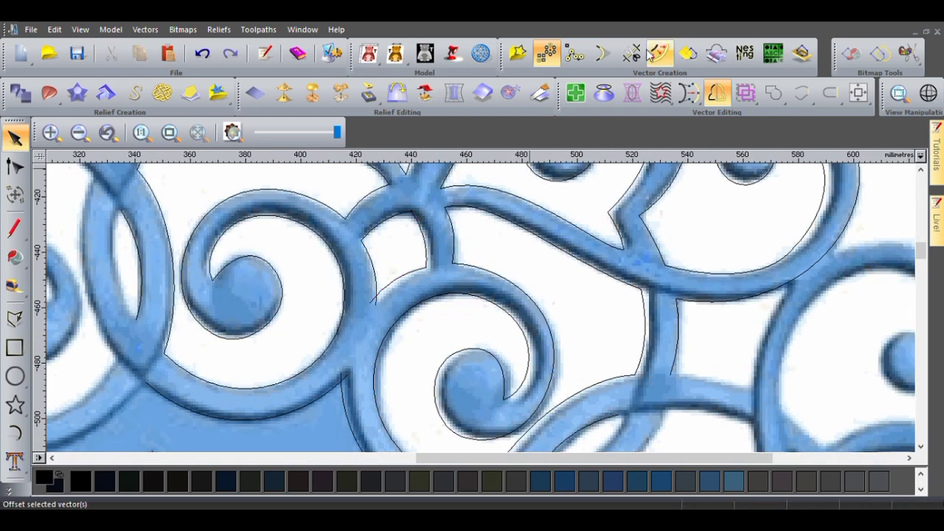
{"action": "scroll", "coordinate": [489, 320], "scroll_direction": "up", "scroll_amount": 3}
{"action": "scroll", "coordinate": [393, 280], "scroll_direction": "down", "scroll_amount": 3}
{"action": "key", "text": "Escape"}
{"action": "scroll", "coordinate": [393, 280], "scroll_direction": "down", "scroll_amount": 5}
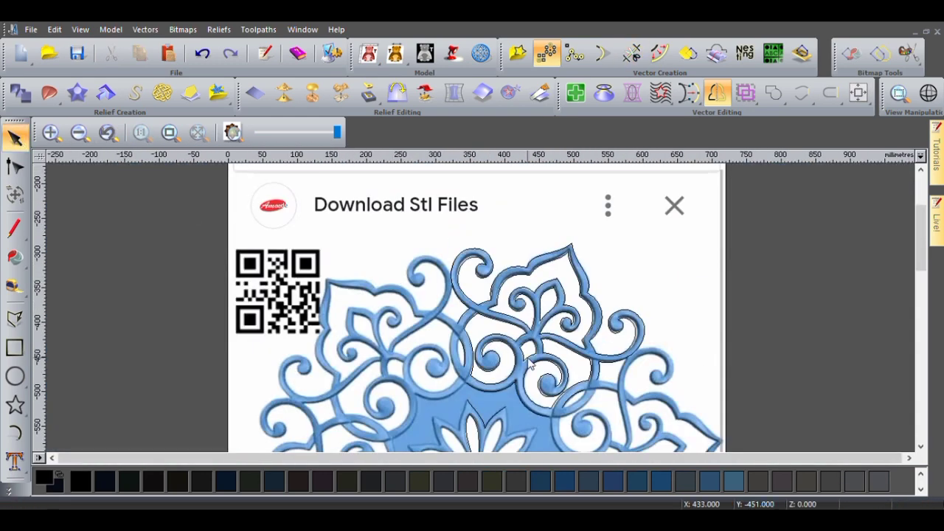
- Trim the crossing curve ends at the tip of the inner leaf where the two scroll halves meet
{"action": "left_click", "coordinate": [561, 328]}
{"action": "scroll", "coordinate": [559, 299], "scroll_direction": "up", "scroll_amount": 4}
{"action": "scroll", "coordinate": [558, 299], "scroll_direction": "up", "scroll_amount": 4}
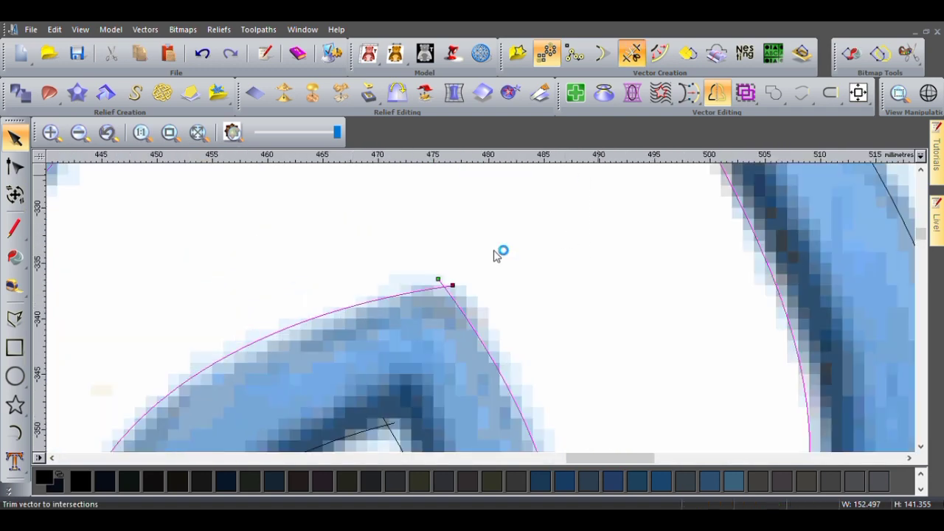
{"action": "scroll", "coordinate": [654, 391], "scroll_direction": "down", "scroll_amount": 8}
{"action": "scroll", "coordinate": [654, 391], "scroll_direction": "down", "scroll_amount": 3}
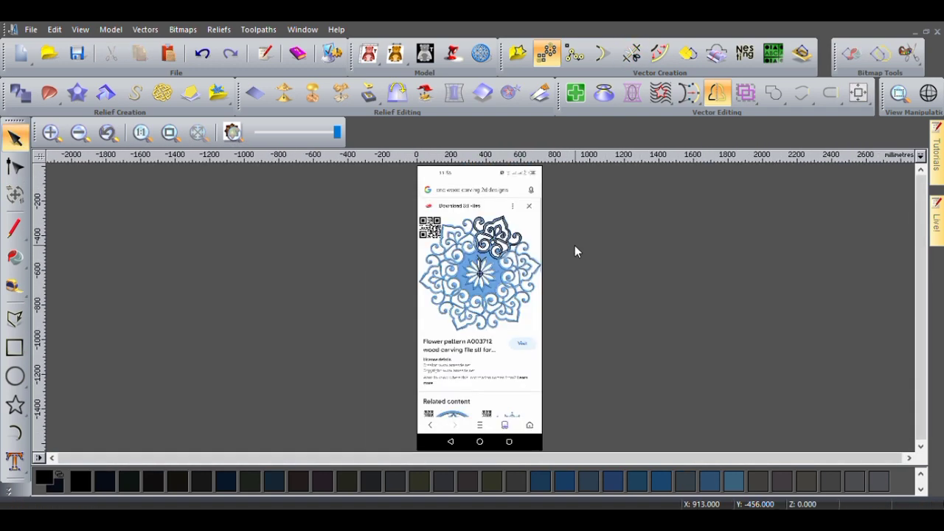
- Hide the reference bitmap so only the traced vectors are displayed
{"action": "scroll", "coordinate": [576, 250], "scroll_direction": "up", "scroll_amount": 3}
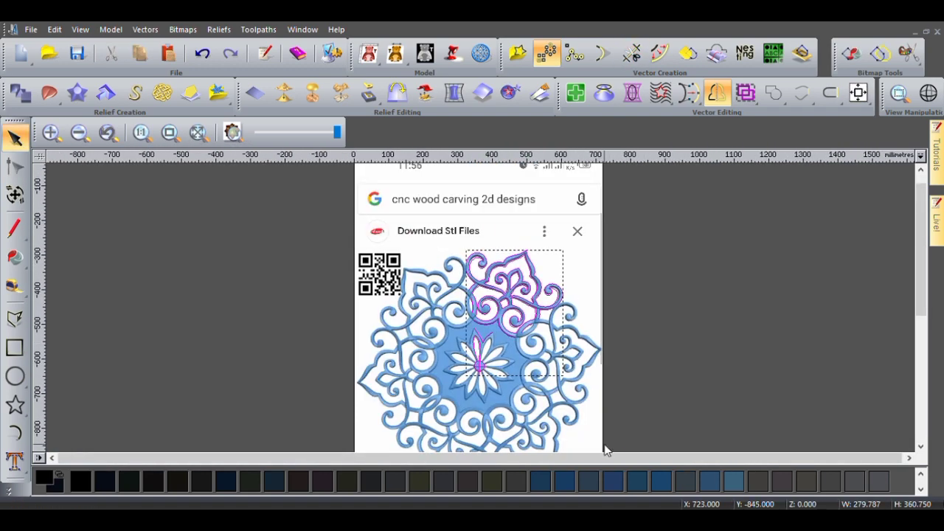
{"action": "key", "text": "ctrl+z"}
{"action": "scroll", "coordinate": [517, 270], "scroll_direction": "up", "scroll_amount": 2}
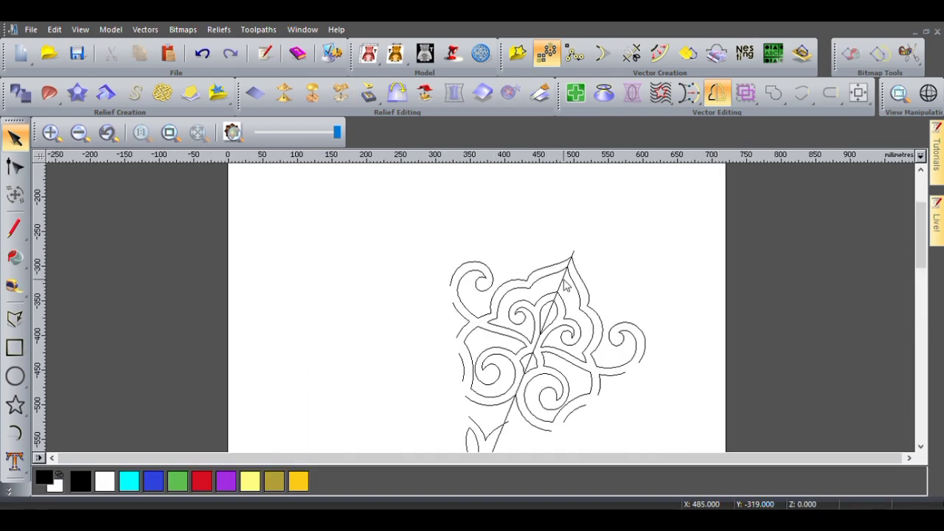
- Copy the complete scroll sector around the flower centre to form a full ring of six sectors
{"action": "left_click_drag", "start_coordinate": [423, 247], "coordinate": [649, 441]}
{"action": "scroll", "coordinate": [580, 431], "scroll_direction": "down", "scroll_amount": 2}
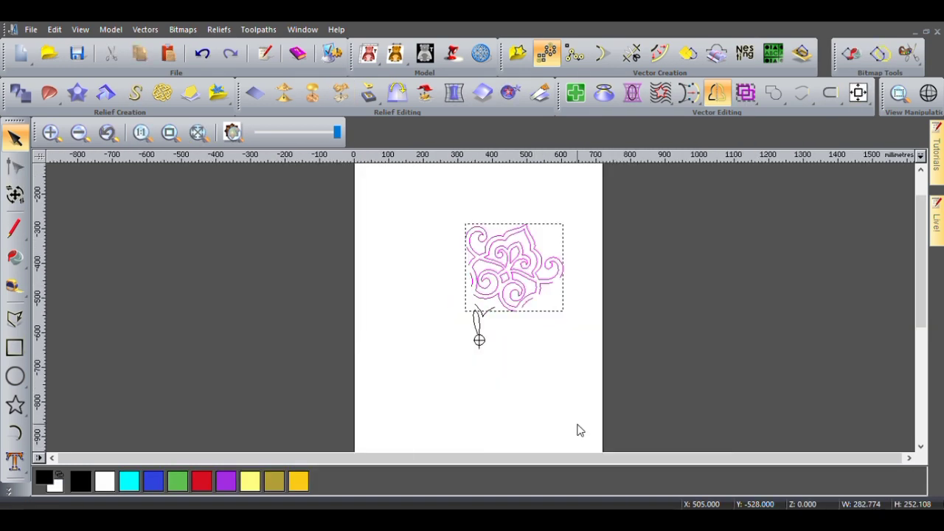
{"action": "key", "text": "ctrl+z"}
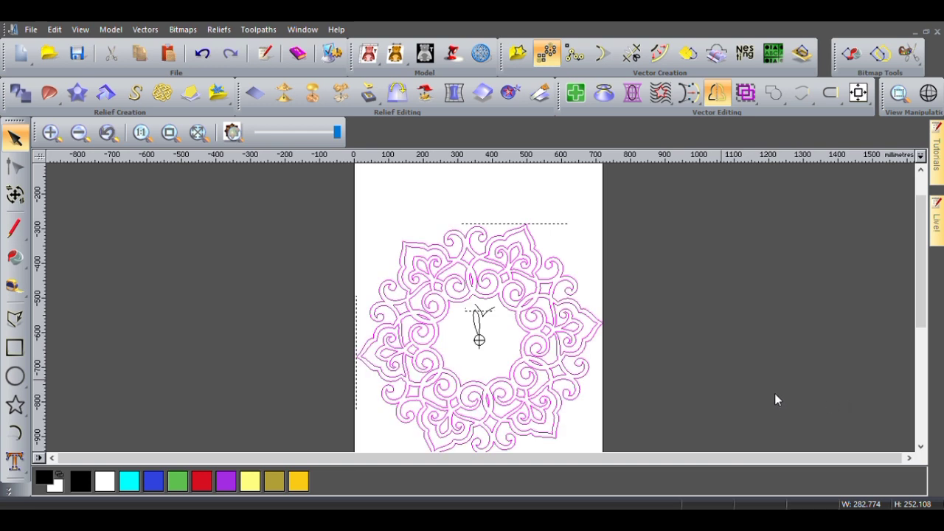
- Copy the centre petal and its pointed outline segment around the centre circle to complete the flower
{"action": "left_click", "coordinate": [460, 315]}
{"action": "left_click_drag", "start_coordinate": [486, 336], "coordinate": [488, 337]}
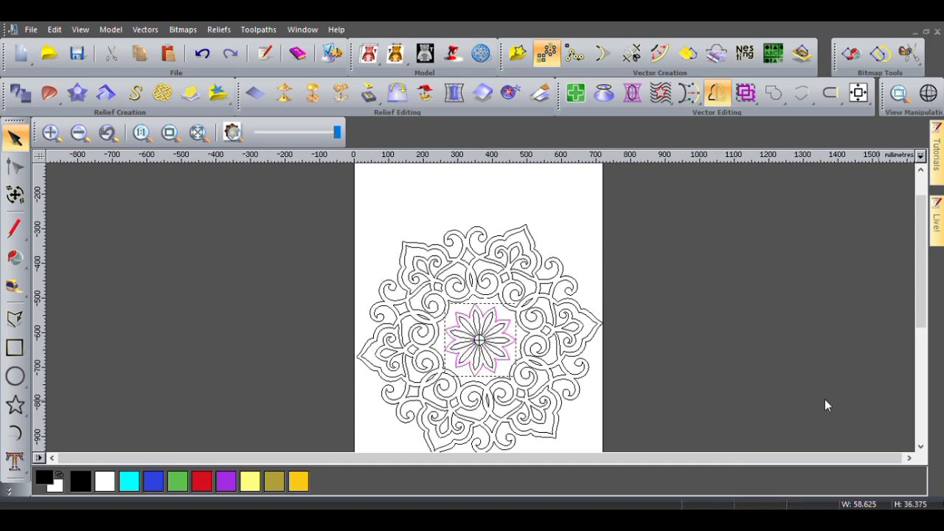
- Select all the pointed outline segments around the flower and join them into one closed vector at their coincident nodes
{"action": "scroll", "coordinate": [510, 326], "scroll_direction": "up", "scroll_amount": 2}
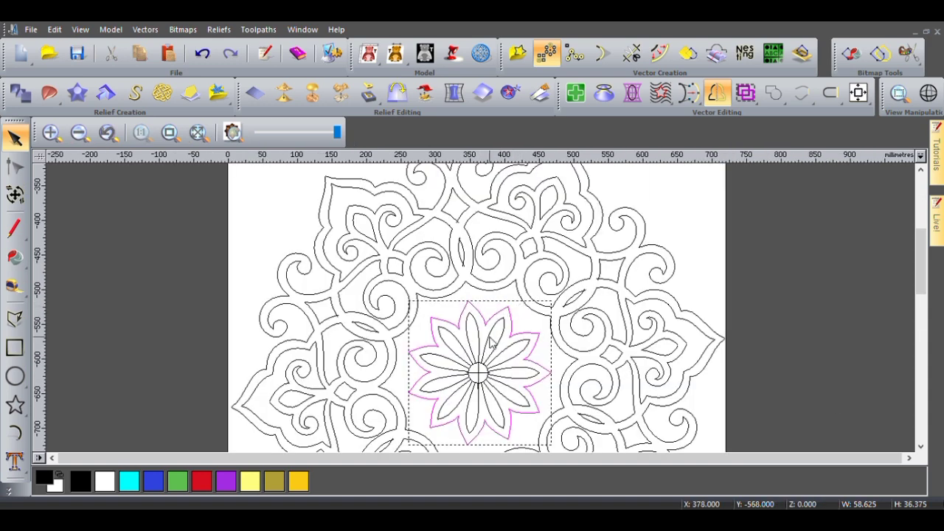
{"action": "scroll", "coordinate": [493, 340], "scroll_direction": "up", "scroll_amount": 2}
{"action": "left_click", "coordinate": [472, 266]}
{"action": "left_click", "coordinate": [432, 268], "text": "shift"}
{"action": "left_click", "coordinate": [553, 304], "text": "shift"}
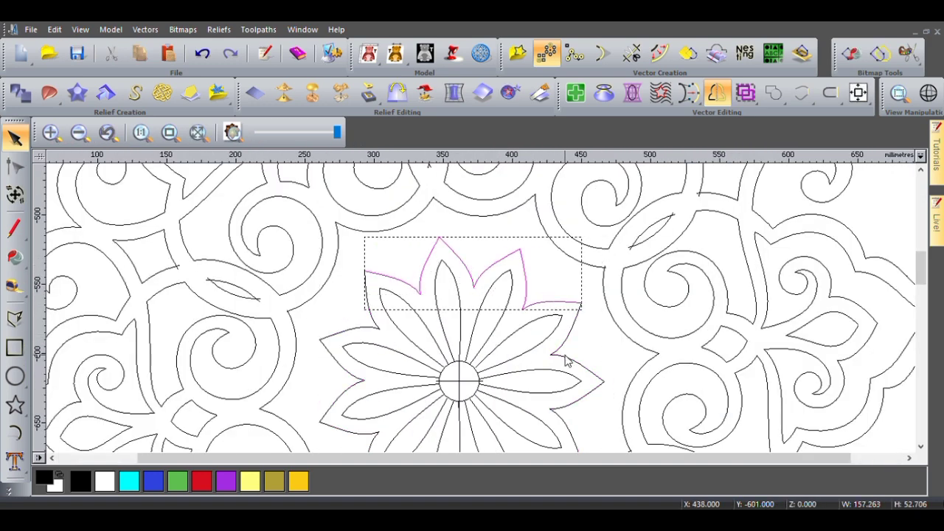
{"action": "left_click", "coordinate": [566, 359], "text": "shift"}
{"action": "left_click", "coordinate": [564, 426], "text": "shift"}
{"action": "scroll", "coordinate": [564, 425], "scroll_direction": "down", "scroll_amount": 2}
{"action": "left_click", "coordinate": [511, 349], "text": "shift"}
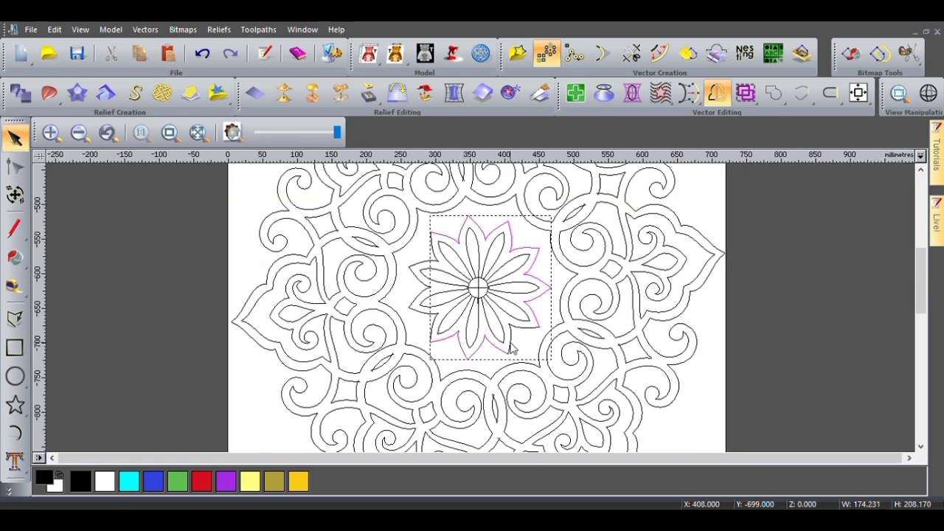
{"action": "left_click", "coordinate": [424, 317], "text": "shift"}
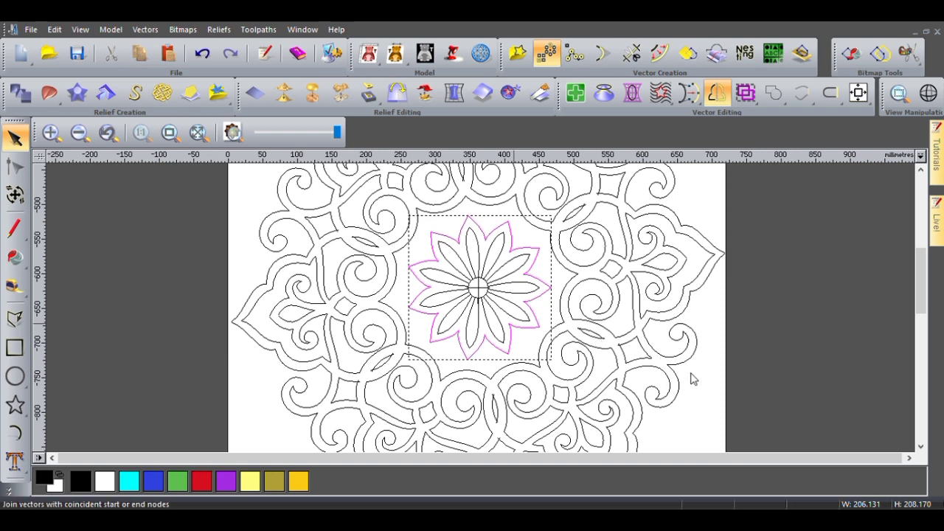
{"action": "left_click", "coordinate": [844, 309]}
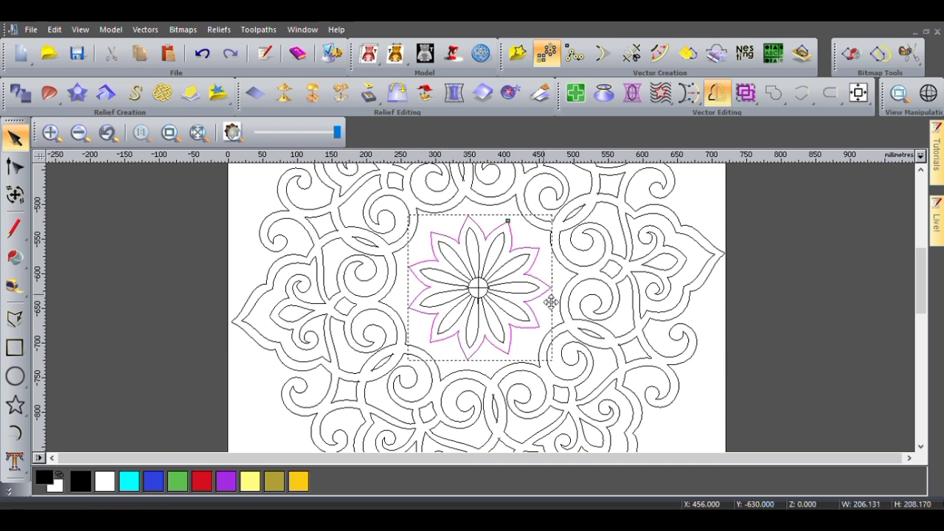
- Trim the overhanging curve ends where neighbouring scroll sectors cross above and to the upper right of the flower
{"action": "scroll", "coordinate": [523, 263], "scroll_direction": "down", "scroll_amount": 1}
{"action": "scroll", "coordinate": [509, 269], "scroll_direction": "up", "scroll_amount": 2}
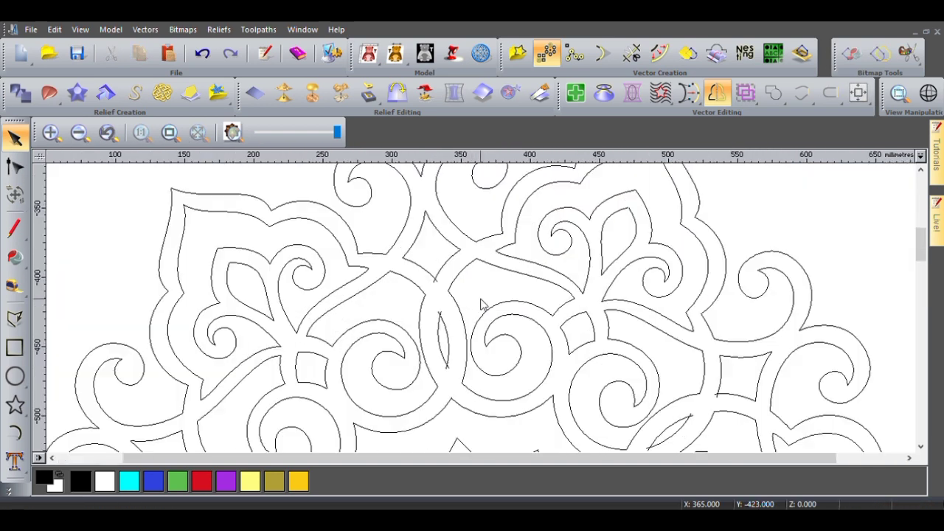
{"action": "key", "text": "t"}
{"action": "scroll", "coordinate": [437, 276], "scroll_direction": "up", "scroll_amount": 1}
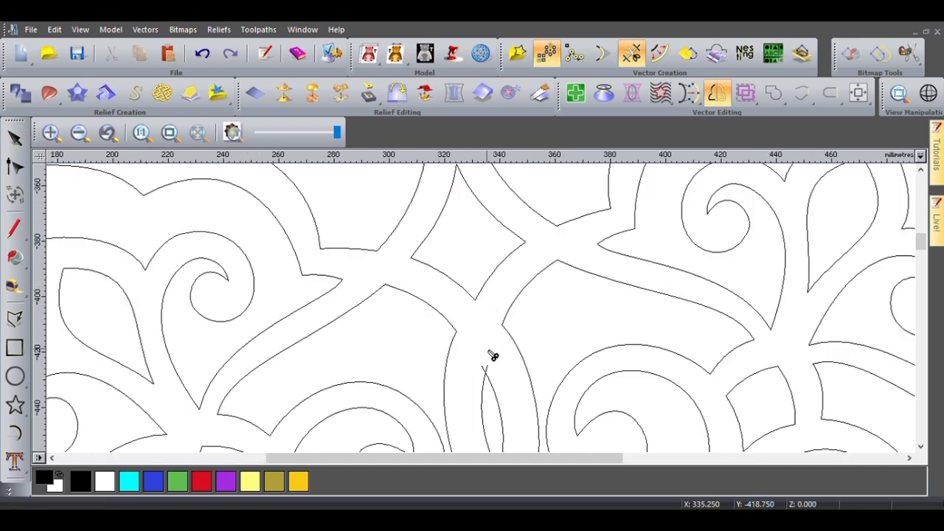
{"action": "scroll", "coordinate": [481, 313], "scroll_direction": "down", "scroll_amount": 1}
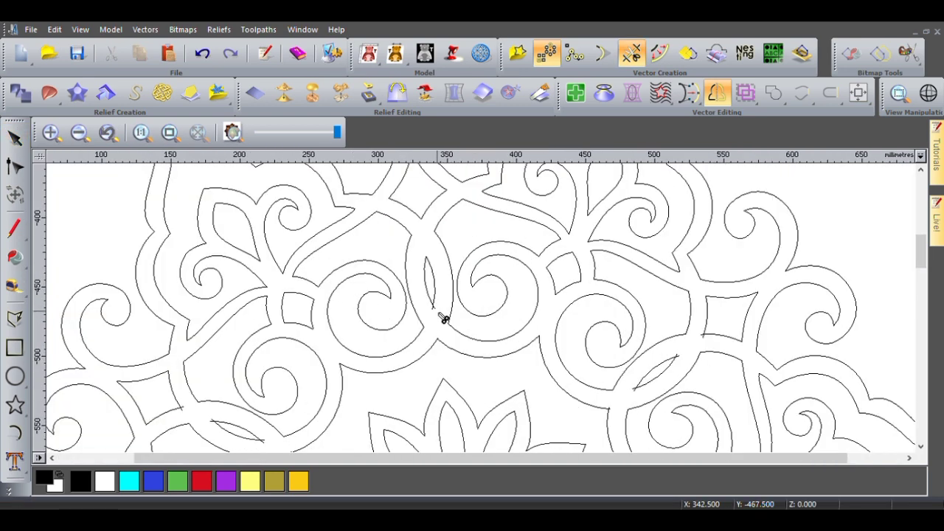
{"action": "scroll", "coordinate": [462, 321], "scroll_direction": "down", "scroll_amount": 1}
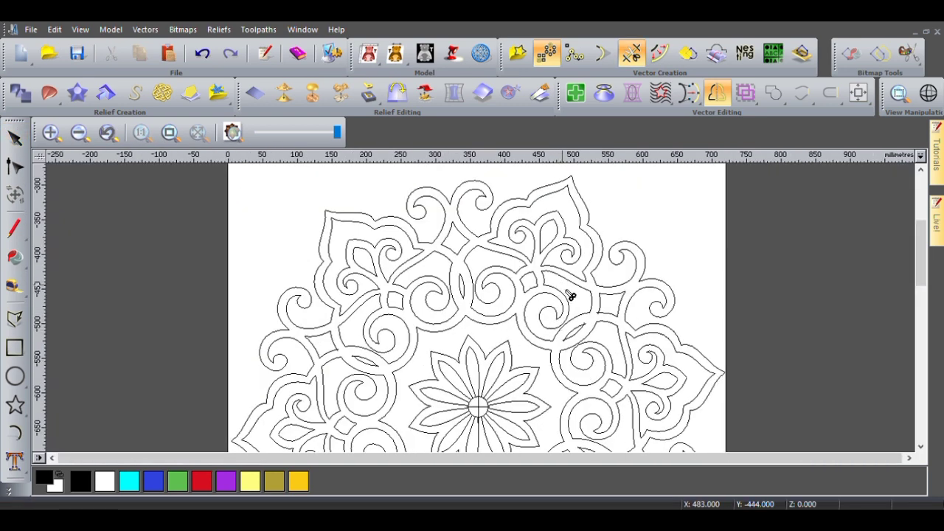
{"action": "scroll", "coordinate": [569, 295], "scroll_direction": "up", "scroll_amount": 1}
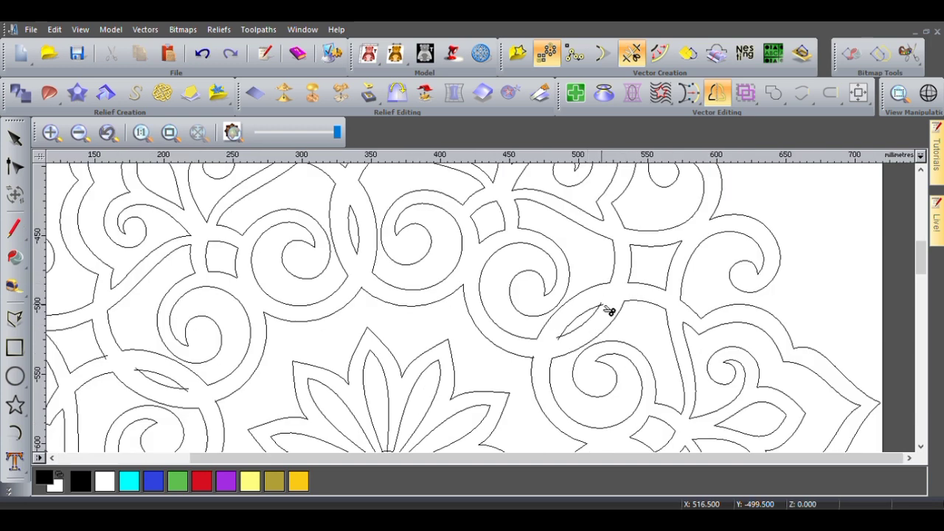
- Edit the end nodes of the small lens shape upper right of the flower so its two curves meet at clean points
{"action": "left_click", "coordinate": [576, 342]}
{"action": "scroll", "coordinate": [609, 321], "scroll_direction": "up", "scroll_amount": 1}
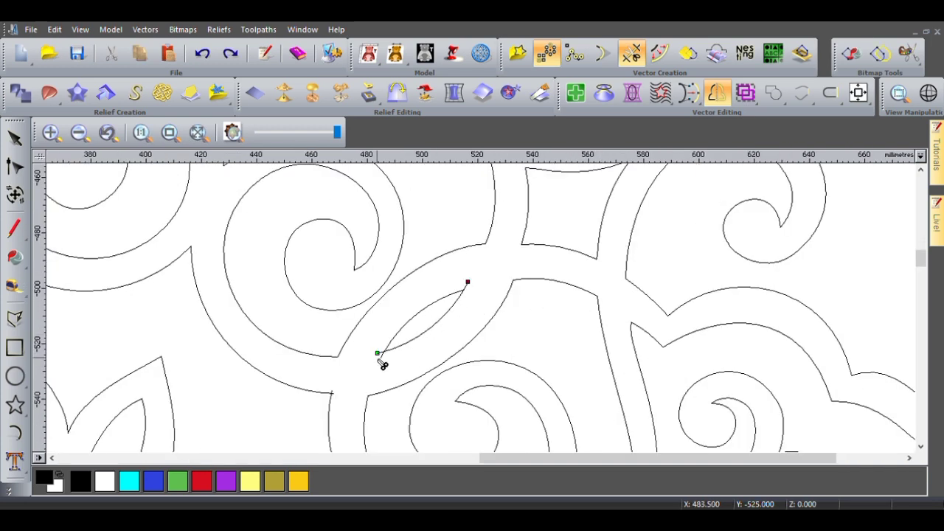
{"action": "scroll", "coordinate": [734, 299], "scroll_direction": "down", "scroll_amount": 1}
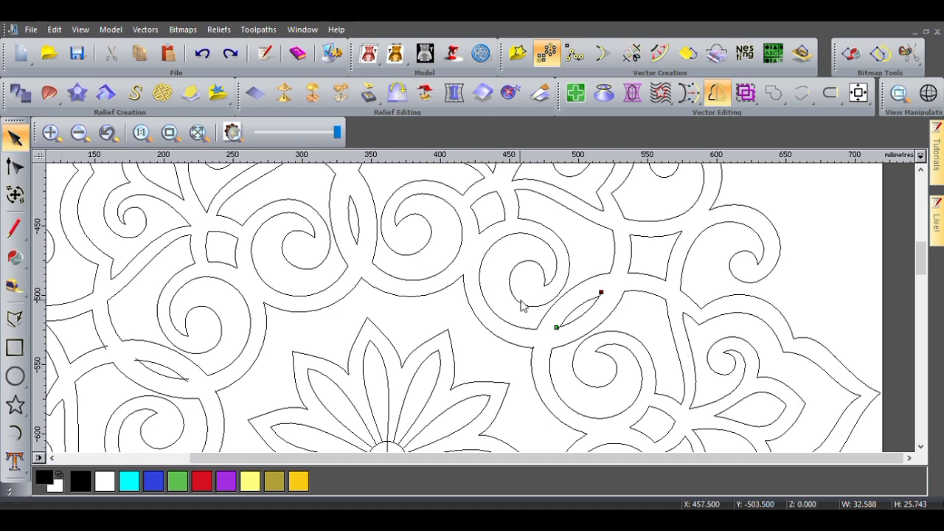
{"action": "key", "text": "n"}
{"action": "scroll", "coordinate": [565, 305], "scroll_direction": "up", "scroll_amount": 1}
{"action": "scroll", "coordinate": [441, 298], "scroll_direction": "up", "scroll_amount": 1}
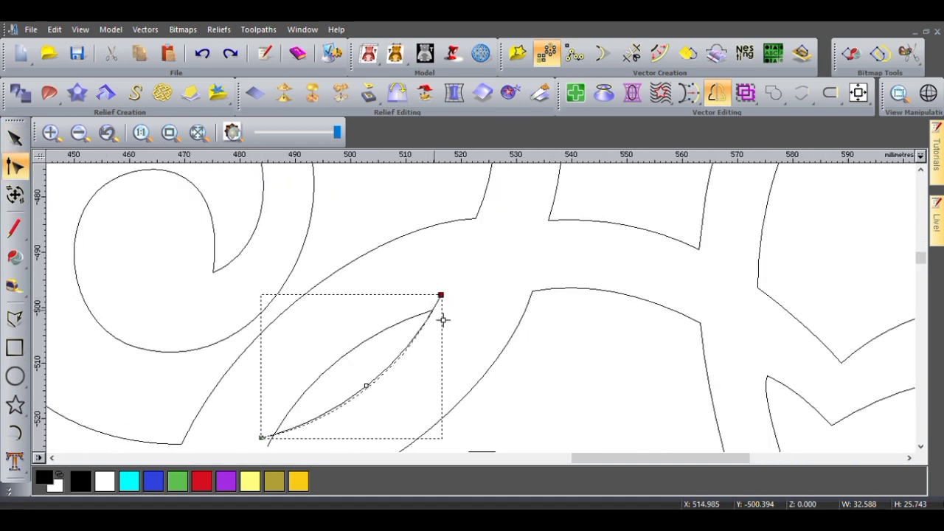
{"action": "scroll", "coordinate": [418, 368], "scroll_direction": "down", "scroll_amount": 1}
{"action": "mouse_move", "coordinate": [466, 311]}
{"action": "left_mouse_down"}
{"action": "mouse_move", "coordinate": [487, 330]}
{"action": "mouse_move", "coordinate": [469, 316]}
{"action": "left_mouse_up"}
{"action": "left_click", "coordinate": [476, 325]}
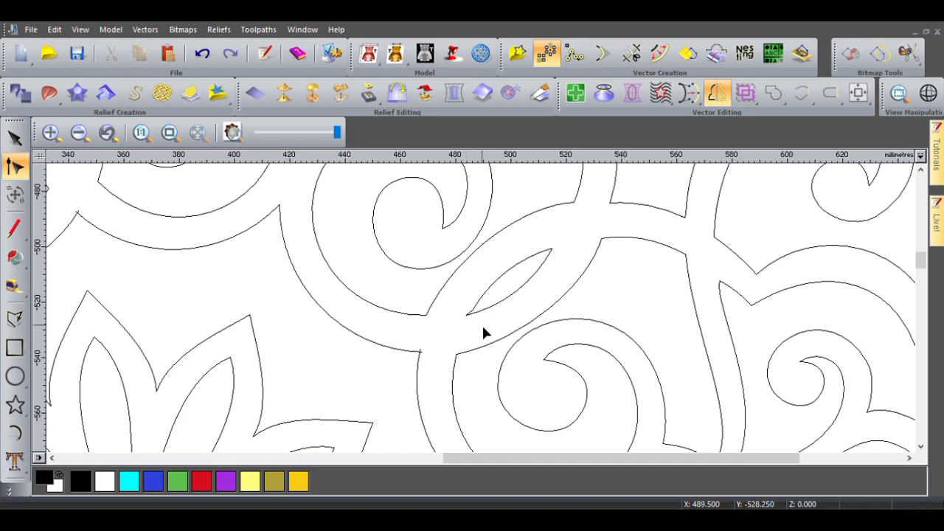
{"action": "scroll", "coordinate": [528, 319], "scroll_direction": "down", "scroll_amount": 3}
{"action": "key", "text": "n"}
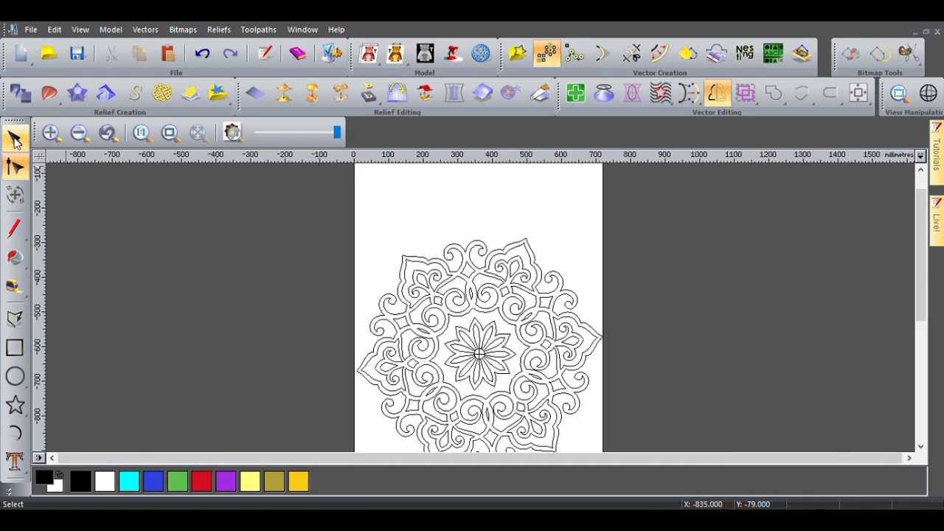
{"action": "scroll", "coordinate": [471, 277], "scroll_direction": "down", "scroll_amount": 1}
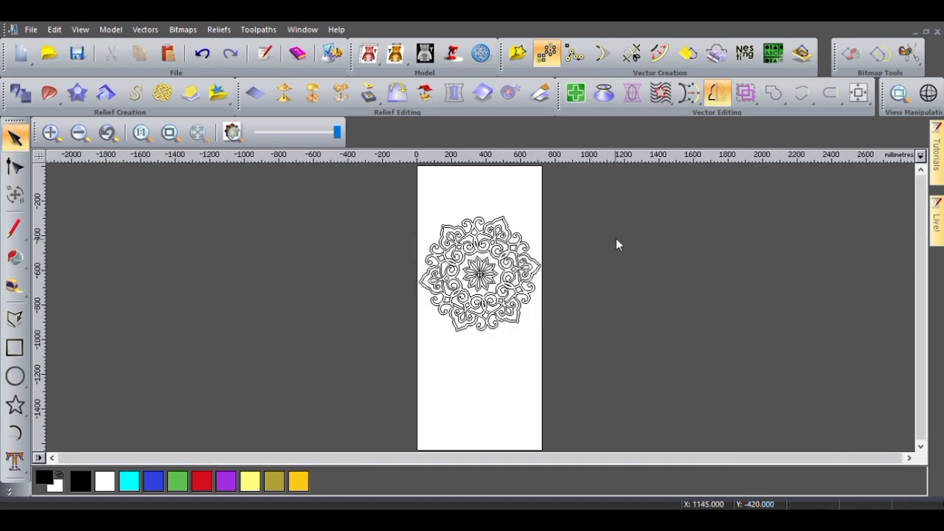